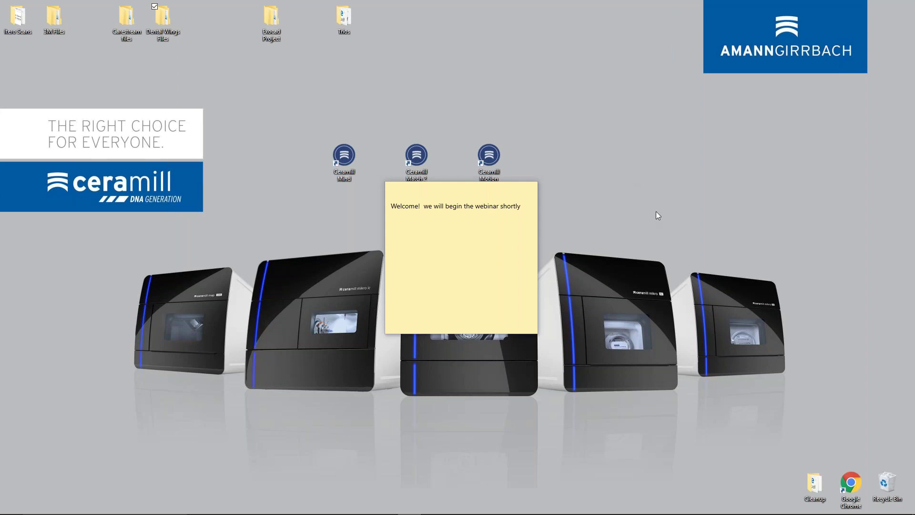
- Switch to Ceramill Mind and start importing a project from Cadent iTero
{"action": "double_click", "coordinate": [462, 202]}
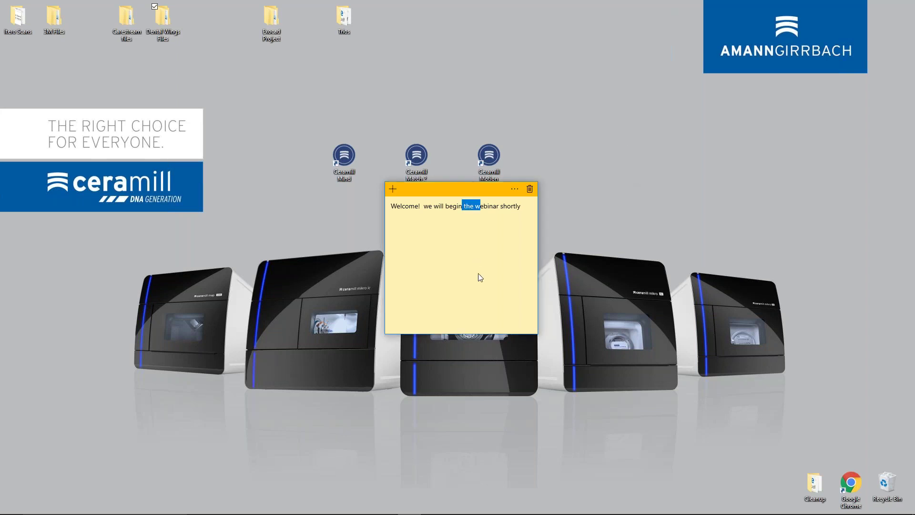
{"action": "key", "text": "Right"}
{"action": "left_click", "coordinate": [344, 173]}
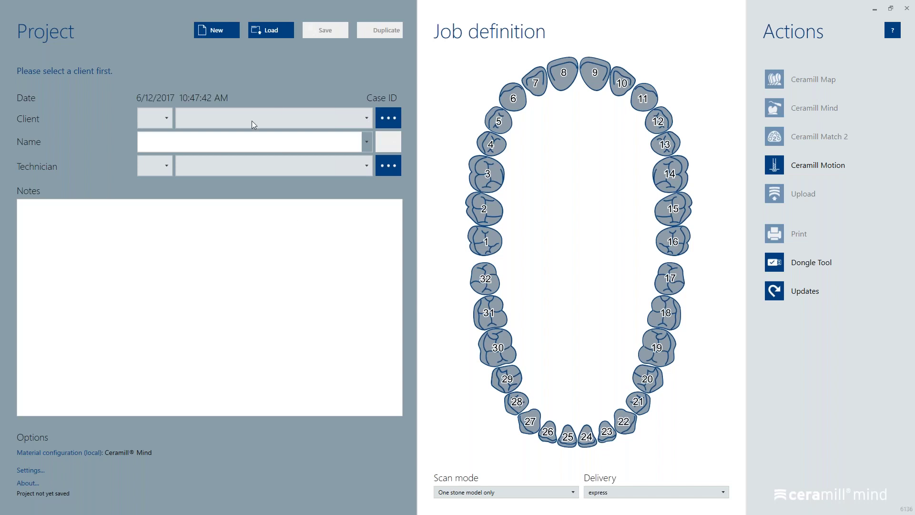
{"action": "left_click", "coordinate": [274, 29]}
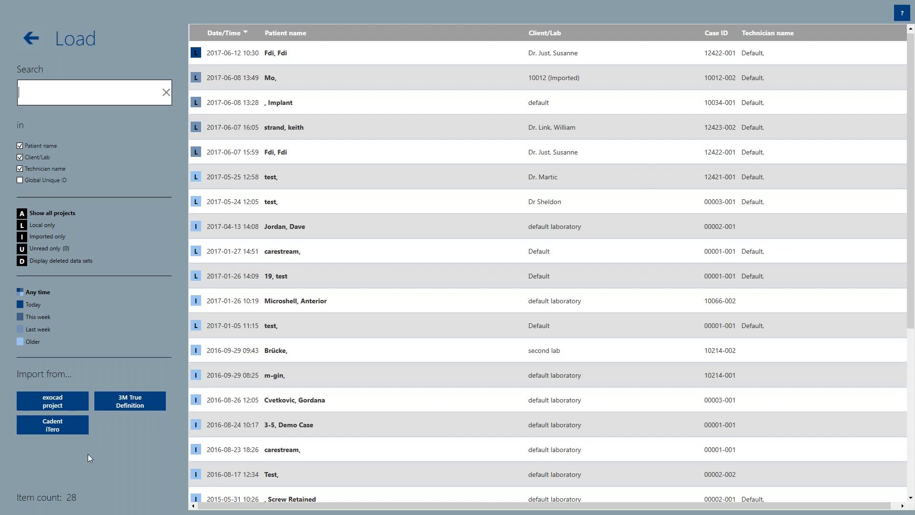
{"action": "left_click", "coordinate": [56, 429]}
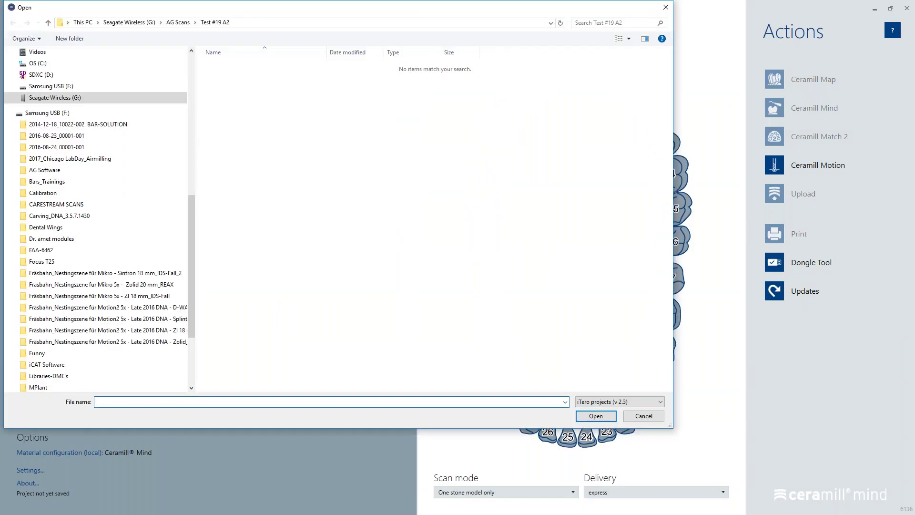
- Import the iTero XML export from the patient's case folder in Desktop > Itero Scans > _good ones and acknowledge the dataset check
{"action": "left_click_drag", "start_coordinate": [192, 273], "coordinate": [198, 126]}
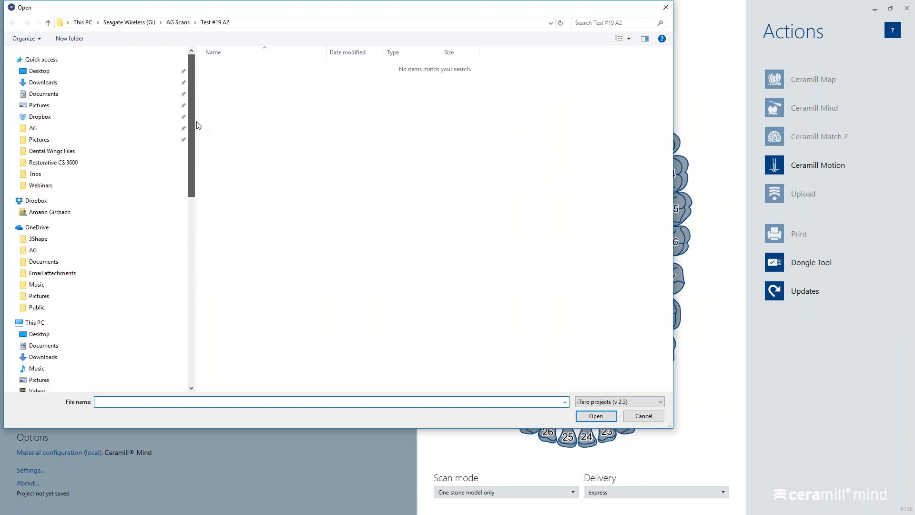
{"action": "left_click", "coordinate": [72, 70]}
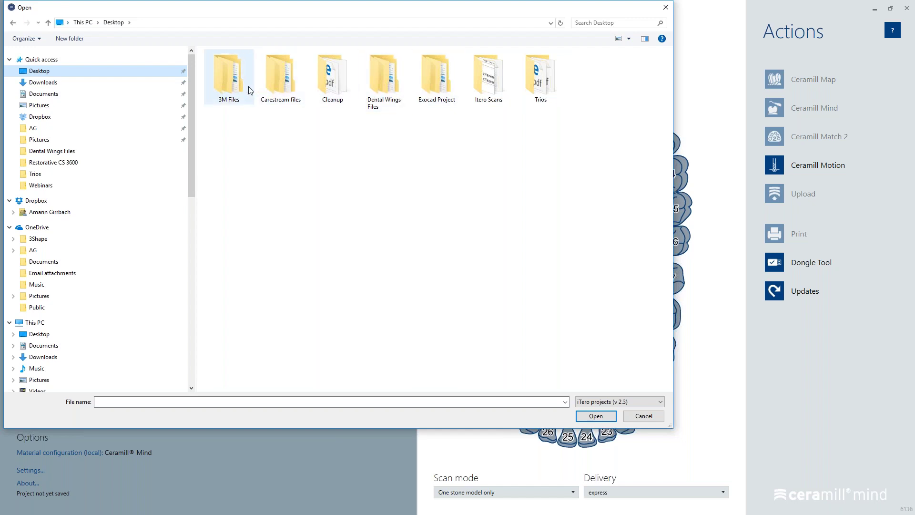
{"action": "left_click", "coordinate": [499, 92]}
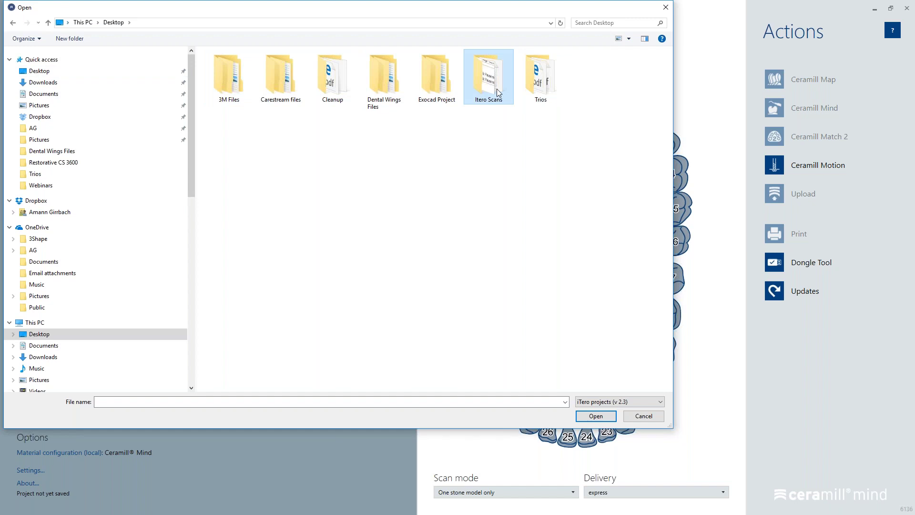
{"action": "double_click", "coordinate": [499, 92]}
{"action": "double_click", "coordinate": [241, 67]}
{"action": "double_click", "coordinate": [243, 67]}
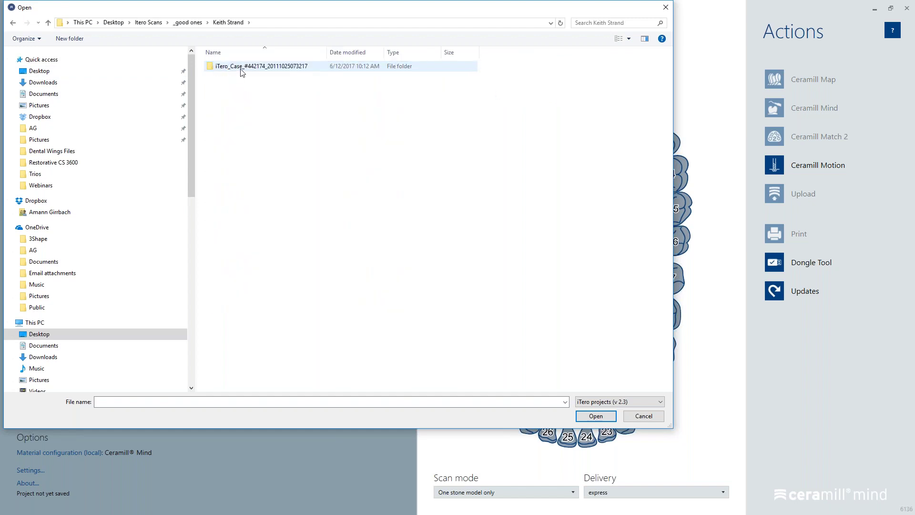
{"action": "double_click", "coordinate": [257, 70]}
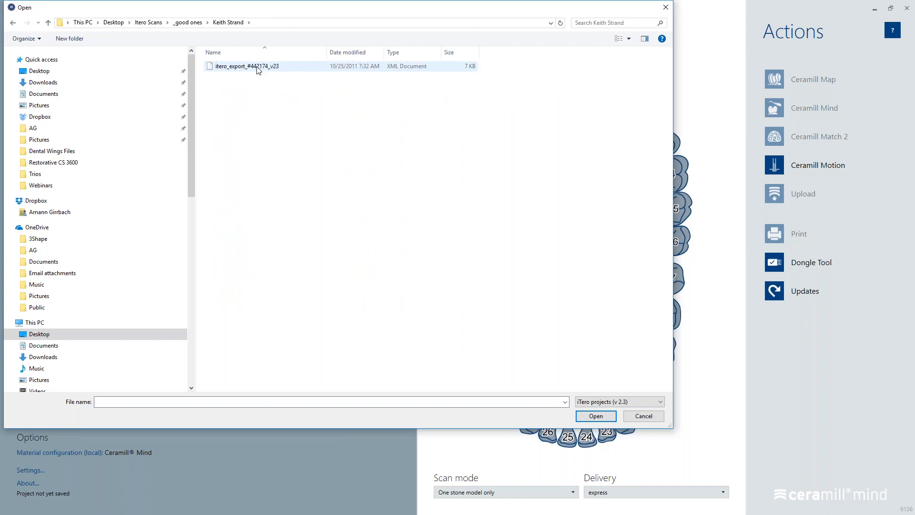
{"action": "left_click", "coordinate": [258, 70]}
{"action": "double_click", "coordinate": [257, 69]}
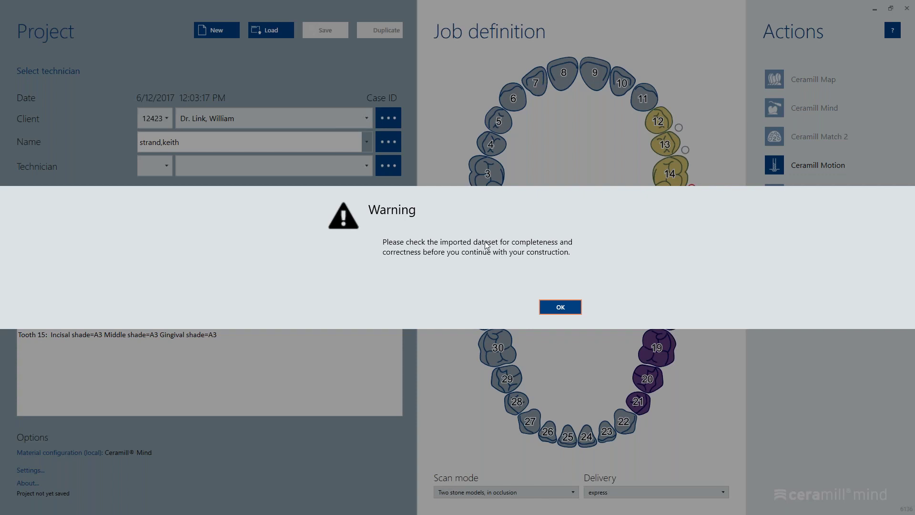
{"action": "left_click", "coordinate": [561, 306]}
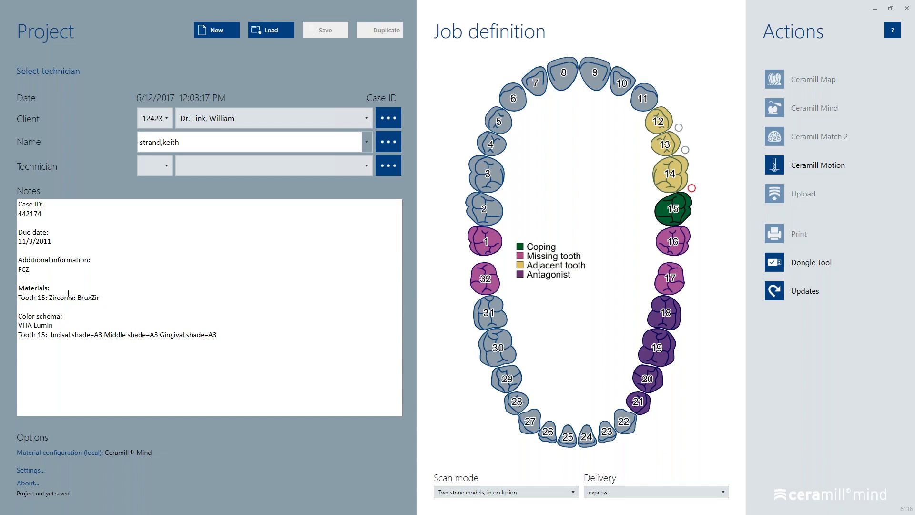
- Assign the Default technician to the imported project and save it
{"action": "left_click", "coordinate": [365, 167]}
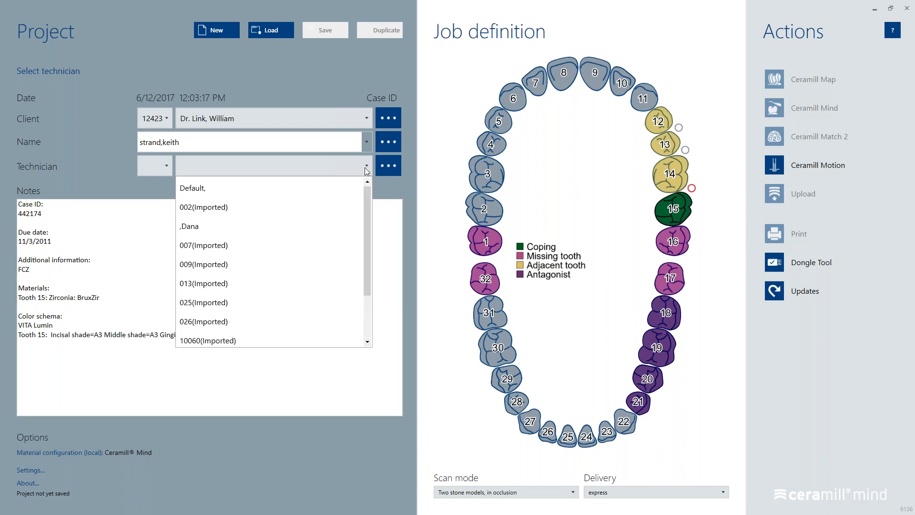
{"action": "left_click", "coordinate": [317, 188]}
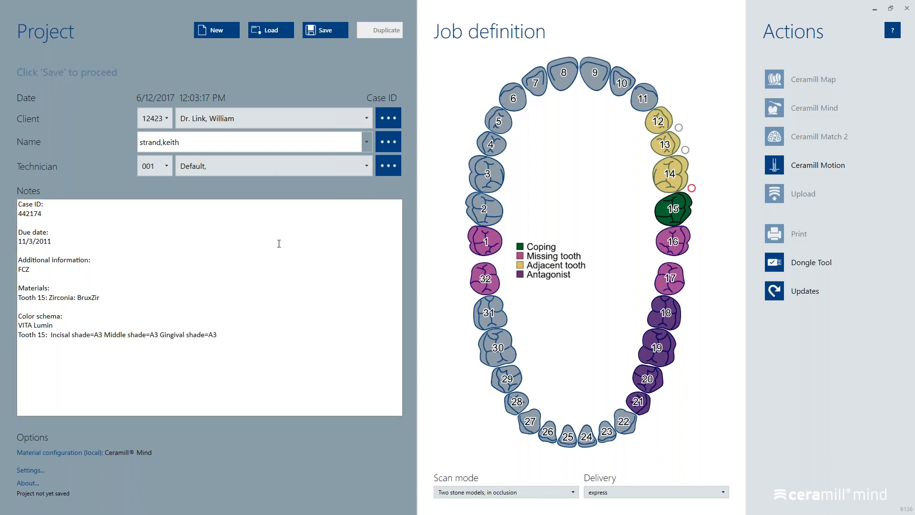
{"action": "left_click", "coordinate": [327, 34]}
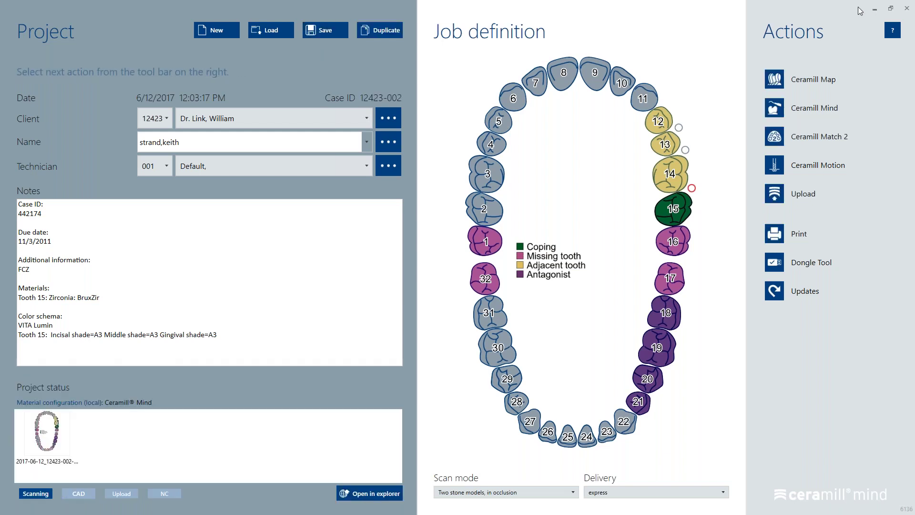
- Open the saved case for CAD design and try to detect tooth 27's margin line on the jaw scan
{"action": "left_click", "coordinate": [814, 108]}
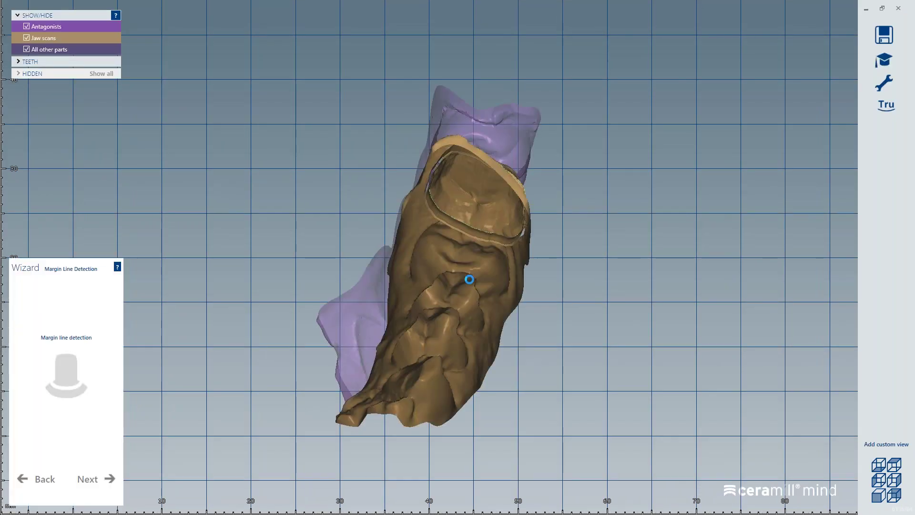
{"action": "right_click", "coordinate": [449, 351]}
{"action": "right_click", "coordinate": [501, 273]}
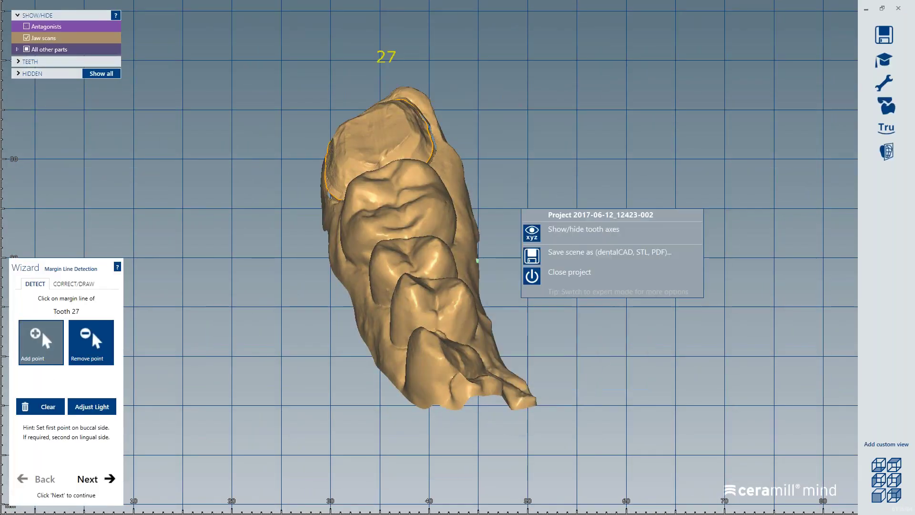
{"action": "left_click", "coordinate": [445, 327]}
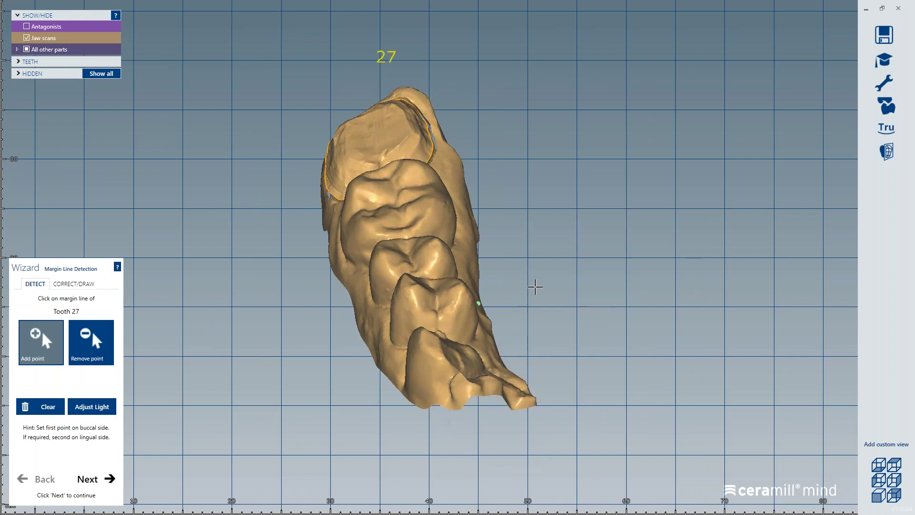
{"action": "right_click", "coordinate": [477, 301]}
{"action": "right_click", "coordinate": [421, 357]}
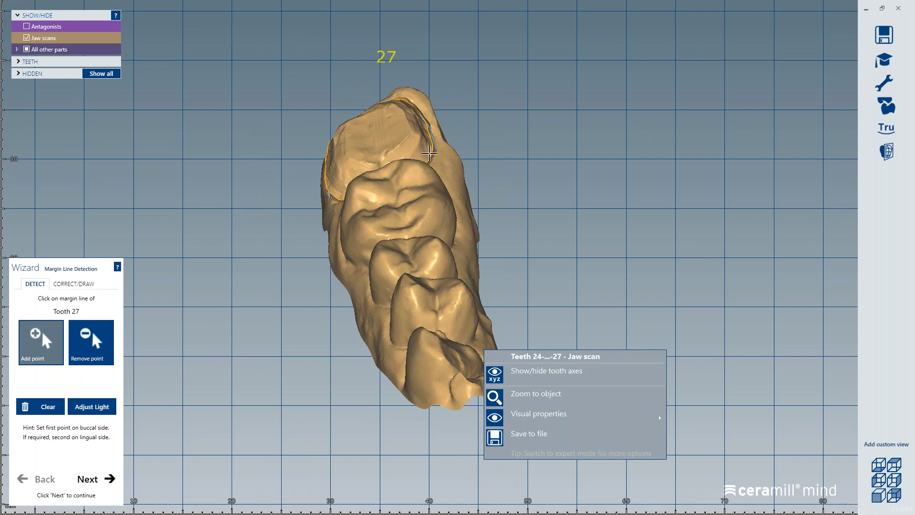
{"action": "left_click", "coordinate": [441, 207]}
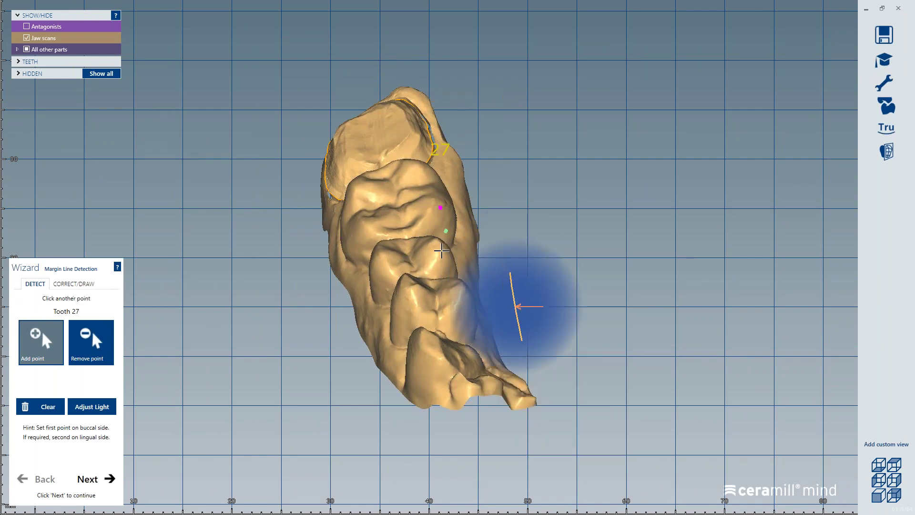
{"action": "left_click", "coordinate": [432, 275]}
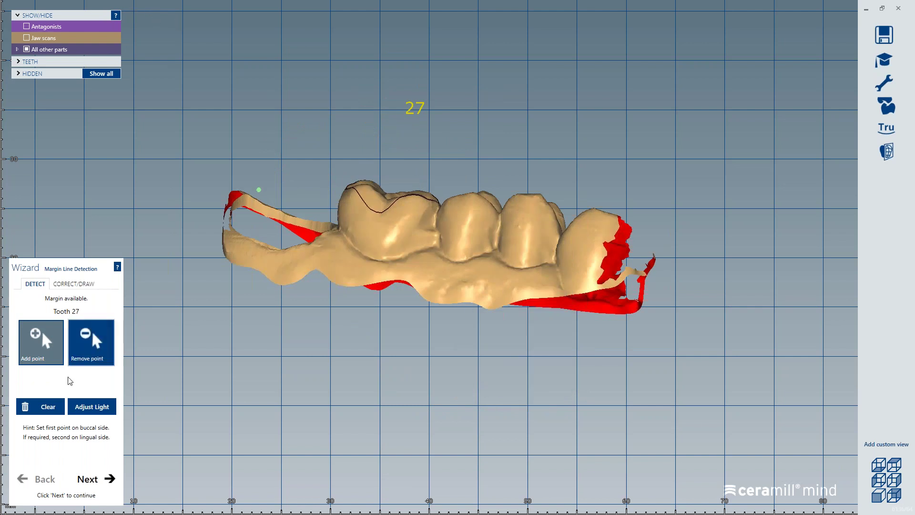
- Try to undo tooth 27's margin in Correct/Draw mode, and continue to the insertion direction
{"action": "right_click_drag", "start_coordinate": [256, 190], "coordinate": [272, 230]}
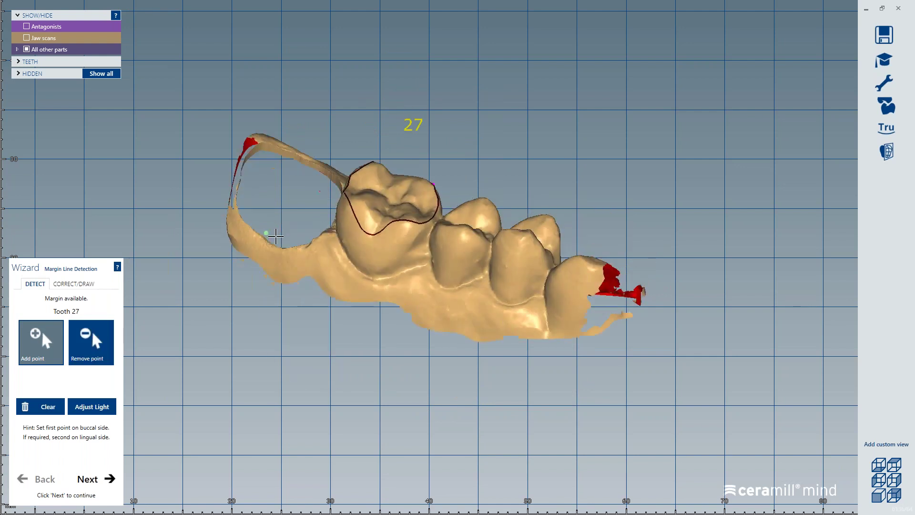
{"action": "left_click", "coordinate": [74, 284]}
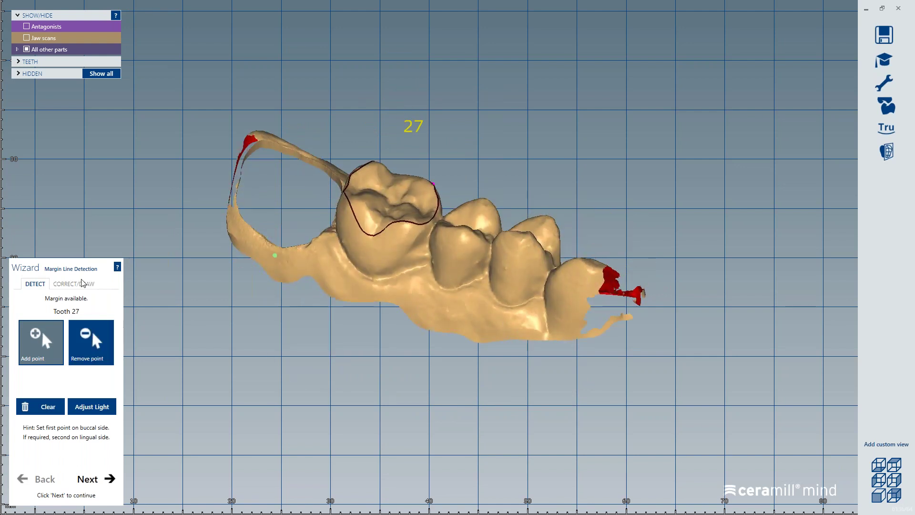
{"action": "left_click", "coordinate": [51, 441]}
{"action": "left_click", "coordinate": [52, 442]}
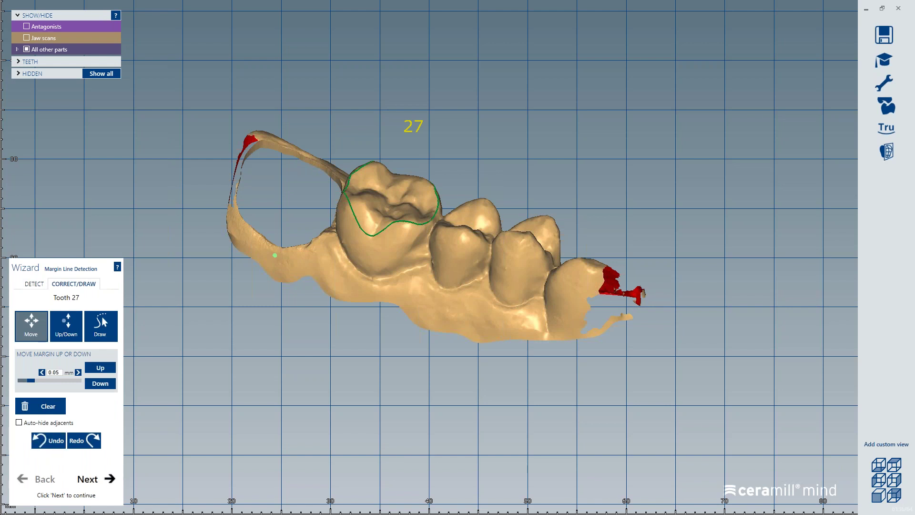
{"action": "right_click_drag", "start_coordinate": [416, 222], "coordinate": [414, 226]}
{"action": "left_click", "coordinate": [88, 478]}
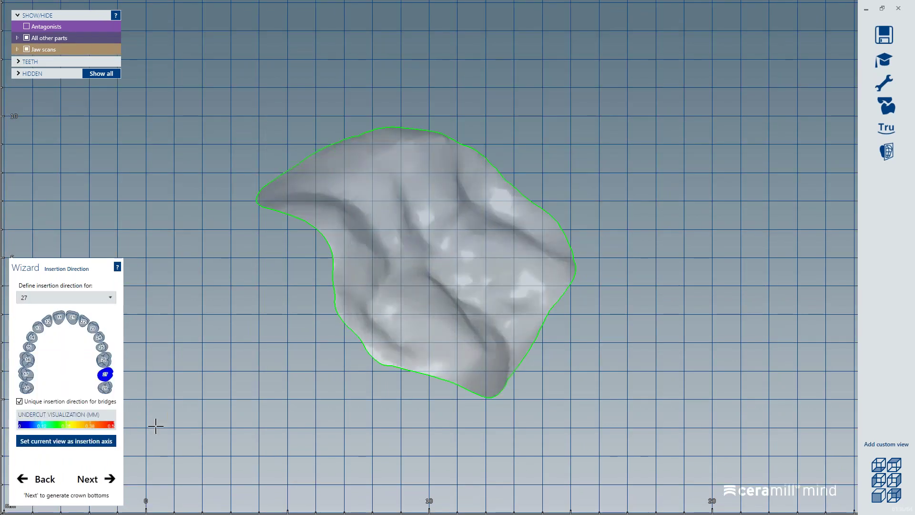
- Return to margin line detection, clear tooth 27's entire margin, and close the CAD design without saving
{"action": "left_click", "coordinate": [45, 478]}
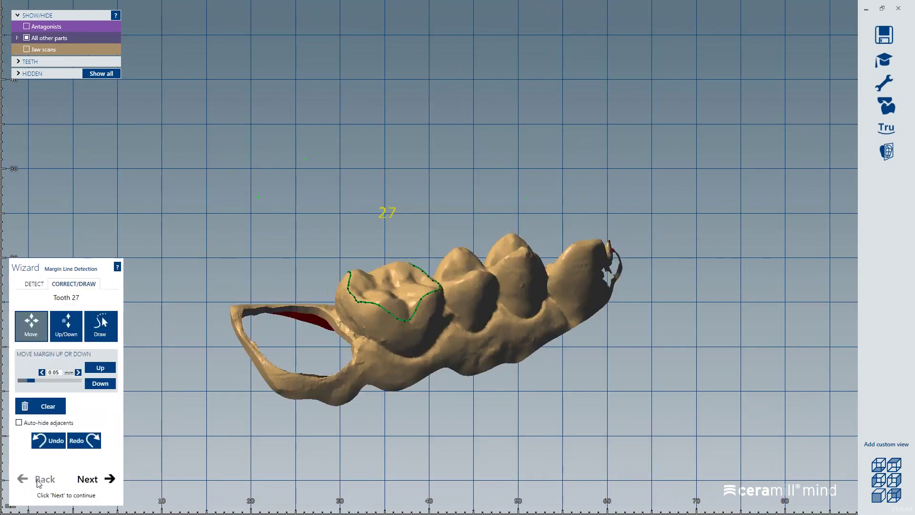
{"action": "left_click", "coordinate": [50, 406]}
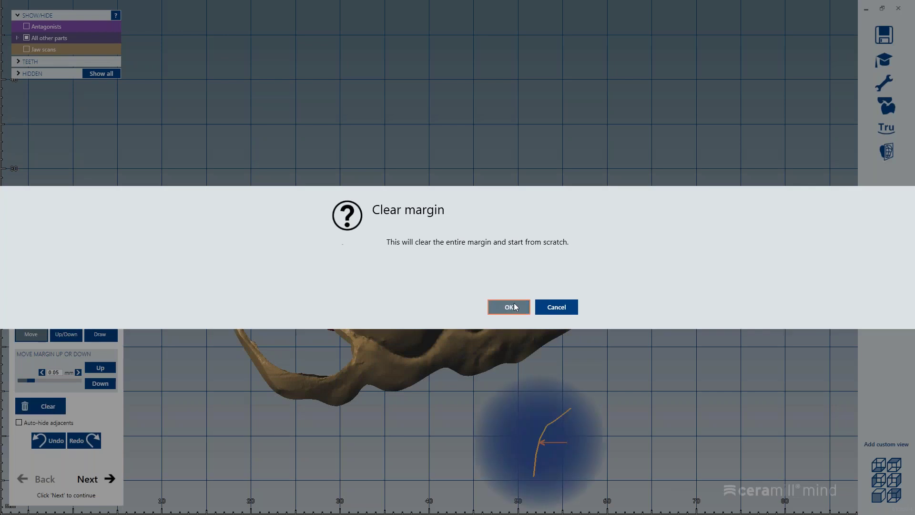
{"action": "left_click", "coordinate": [509, 292]}
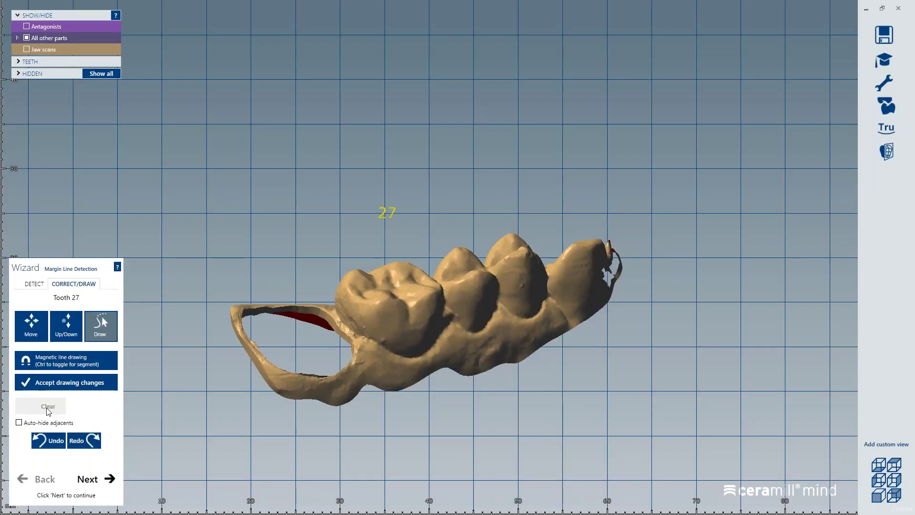
{"action": "mouse_move", "coordinate": [230, 243]}
{"action": "right_mouse_down"}
{"action": "mouse_move", "coordinate": [221, 247]}
{"action": "mouse_move", "coordinate": [247, 240]}
{"action": "right_mouse_up"}
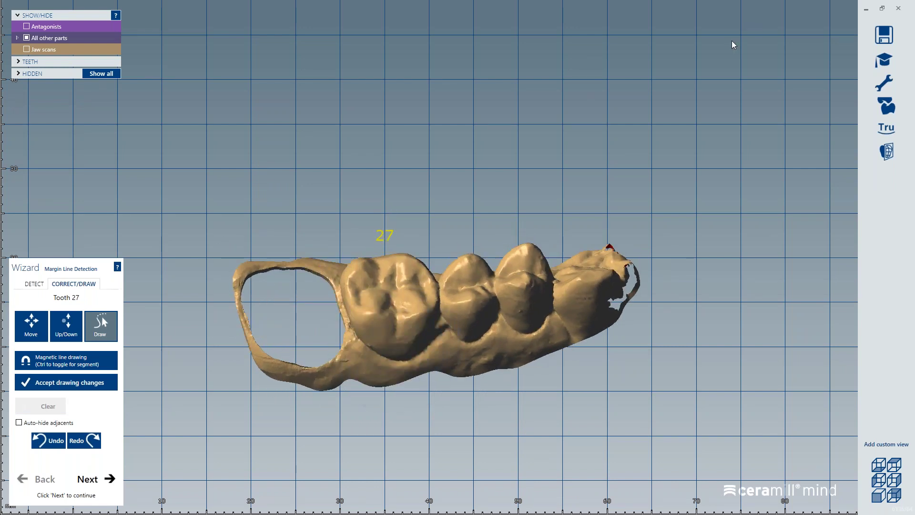
{"action": "left_click", "coordinate": [899, 8]}
{"action": "left_click", "coordinate": [440, 283]}
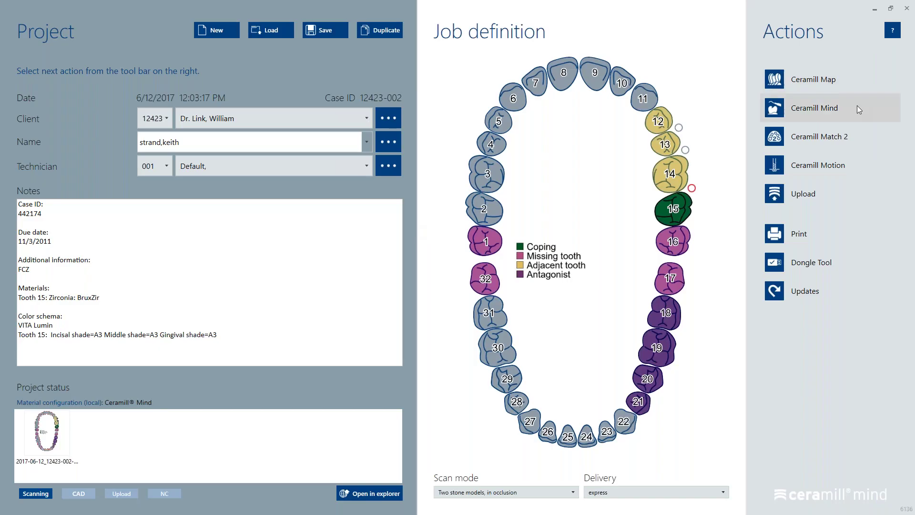
- Reopen the case for CAD design, detect the margin on tooth 27's preparation with the antagonists shown, and close without saving
{"action": "left_click", "coordinate": [859, 109]}
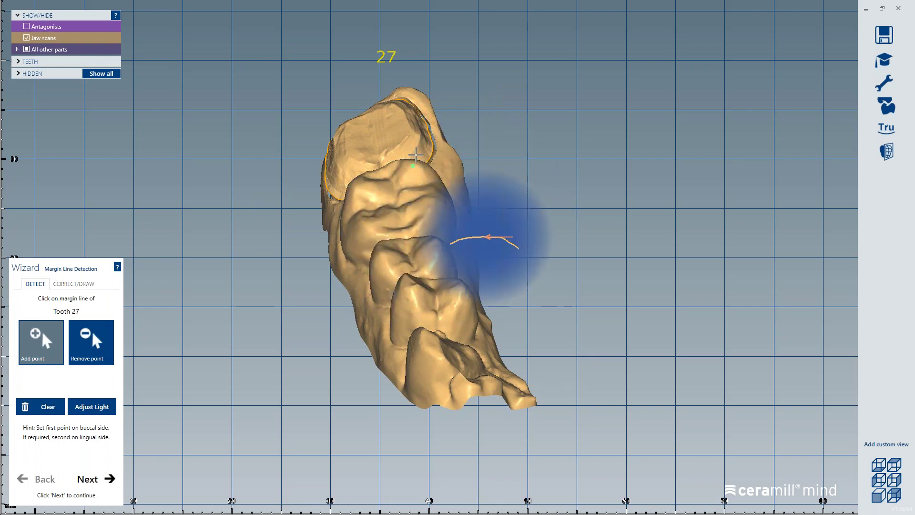
{"action": "left_click", "coordinate": [428, 127]}
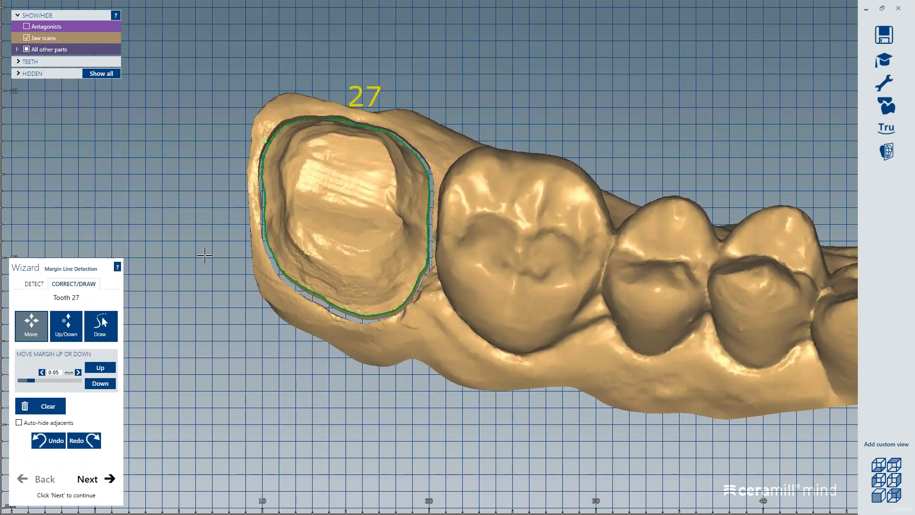
{"action": "left_click", "coordinate": [27, 26]}
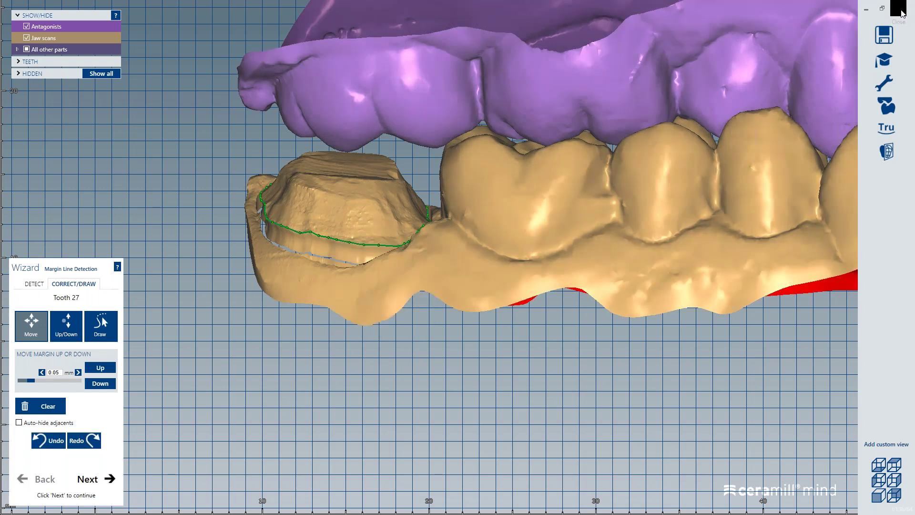
{"action": "left_click", "coordinate": [902, 13]}
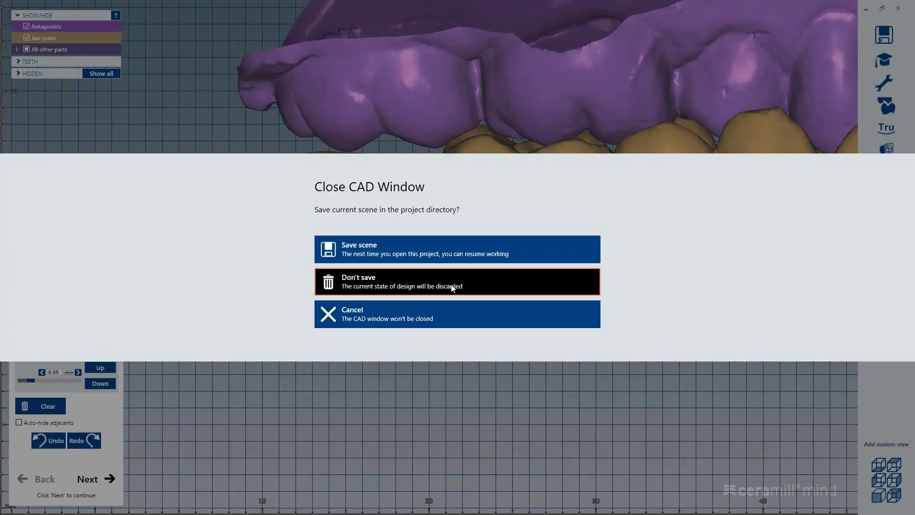
{"action": "left_click", "coordinate": [452, 287]}
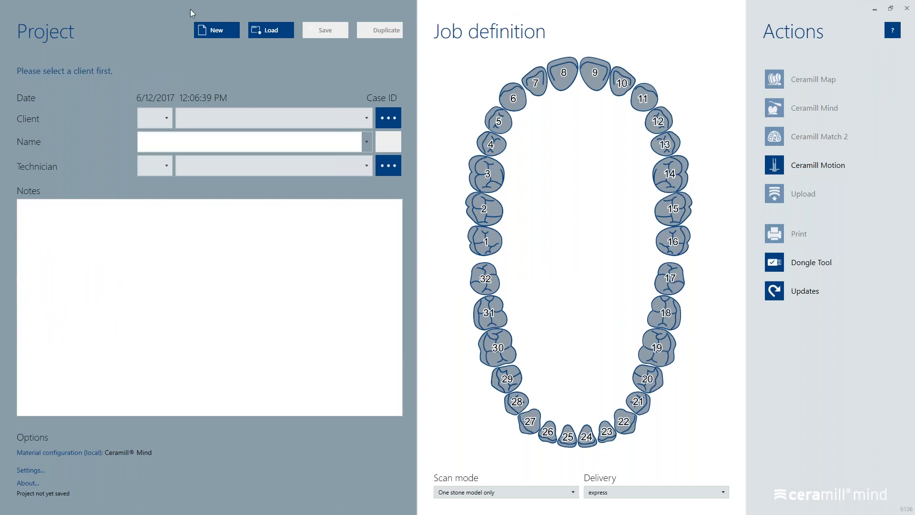
- Start a project import from a 3M True Definition file and browse to the 3M Files folder on the desktop
{"action": "left_click", "coordinate": [270, 29]}
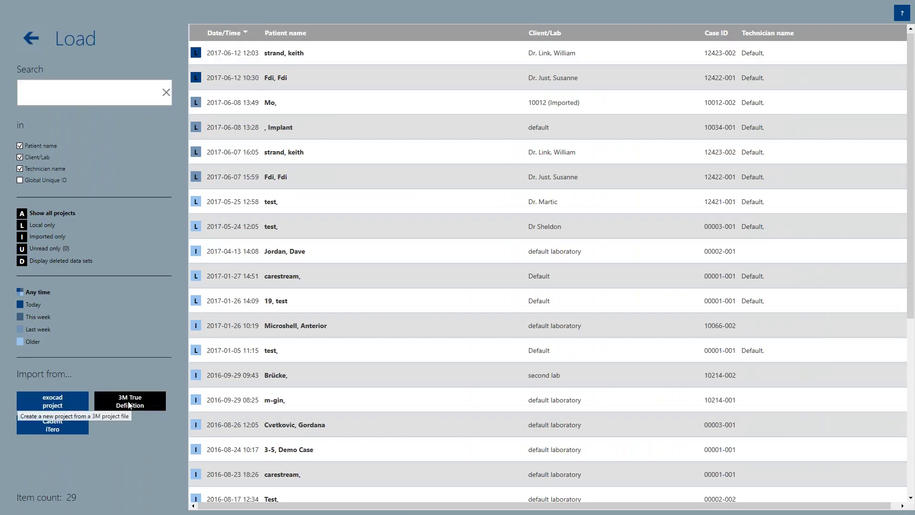
{"action": "left_click", "coordinate": [129, 406]}
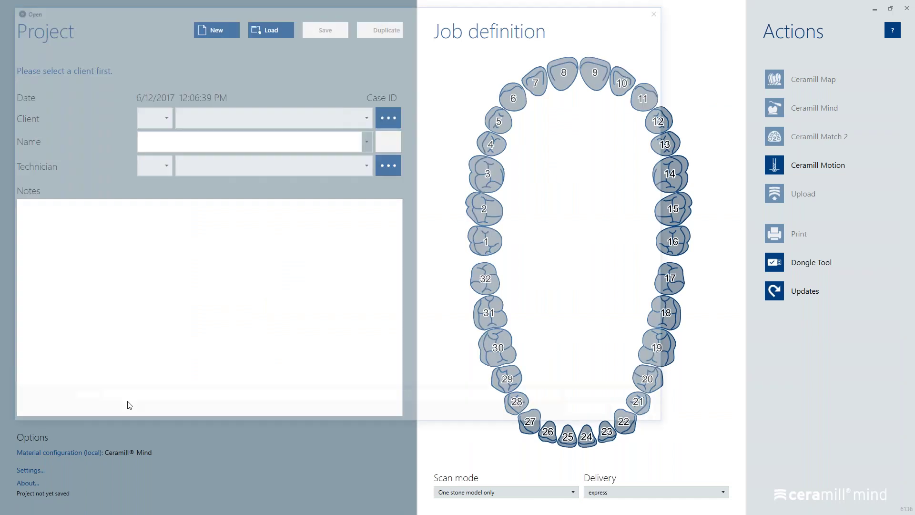
{"action": "left_click", "coordinate": [39, 70]}
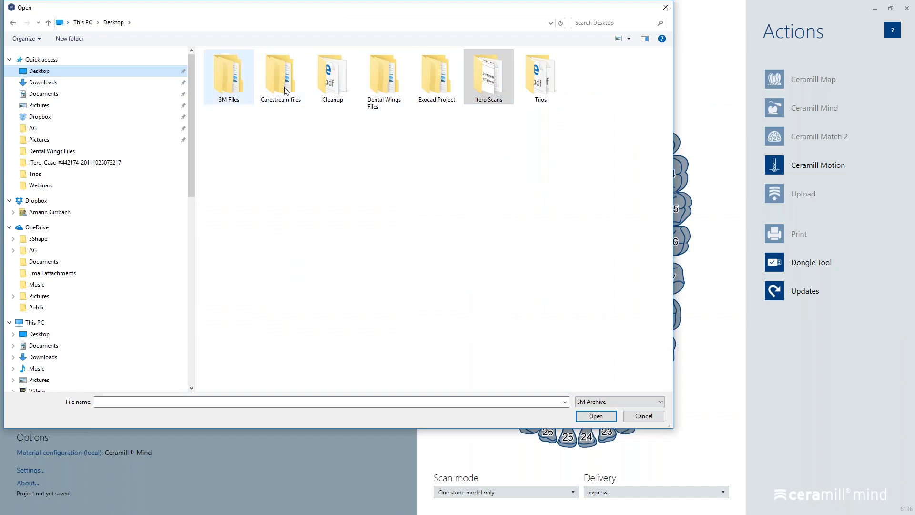
{"action": "left_click", "coordinate": [227, 82]}
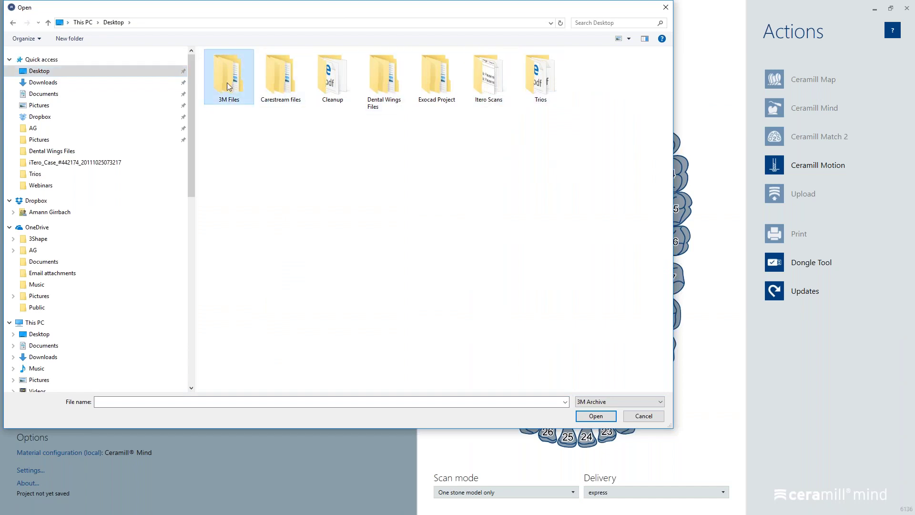
{"action": "double_click", "coordinate": [227, 82]}
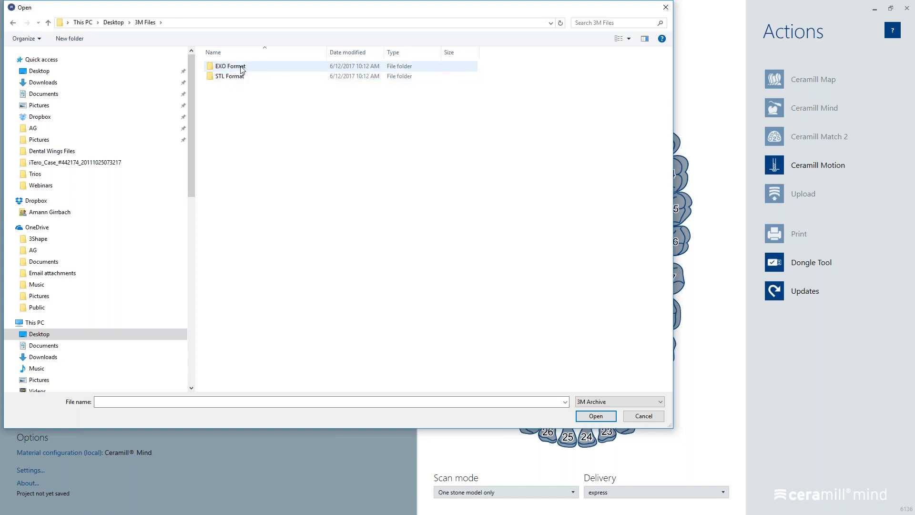
- Import exocadReady_CCEUA044008a.exo from the USA Sample Files folder of the EXO Format 3M Tru Def Integration data, and acknowledge the dataset check
{"action": "left_click", "coordinate": [241, 70]}
{"action": "double_click", "coordinate": [241, 68]}
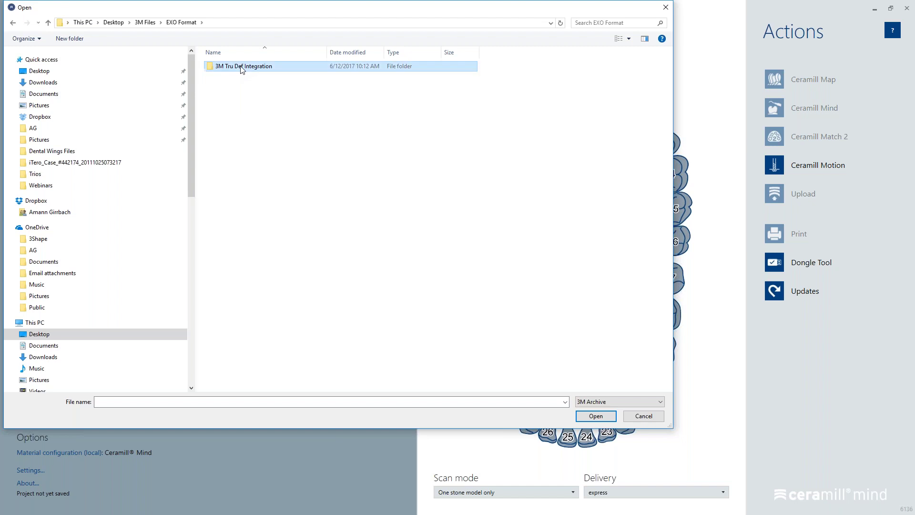
{"action": "double_click", "coordinate": [242, 68]}
{"action": "double_click", "coordinate": [240, 75]}
{"action": "double_click", "coordinate": [245, 70]}
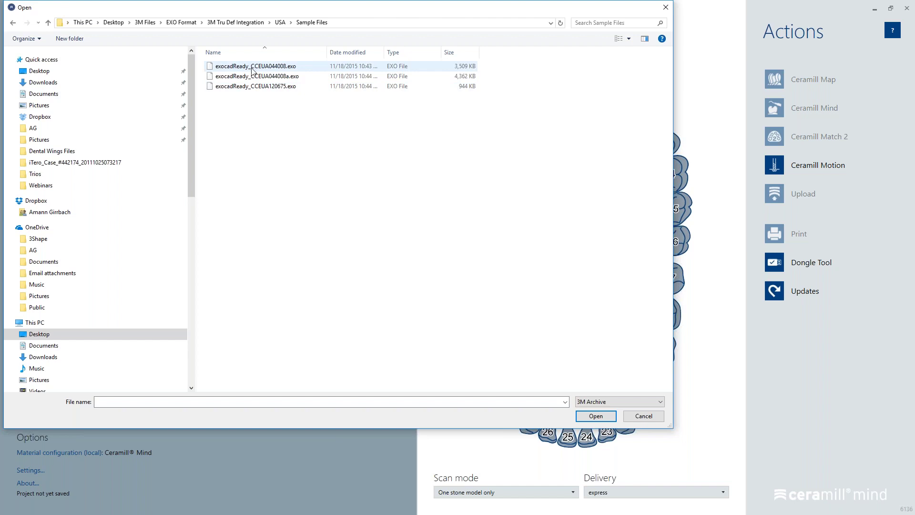
{"action": "left_click", "coordinate": [256, 75]}
{"action": "double_click", "coordinate": [256, 77]}
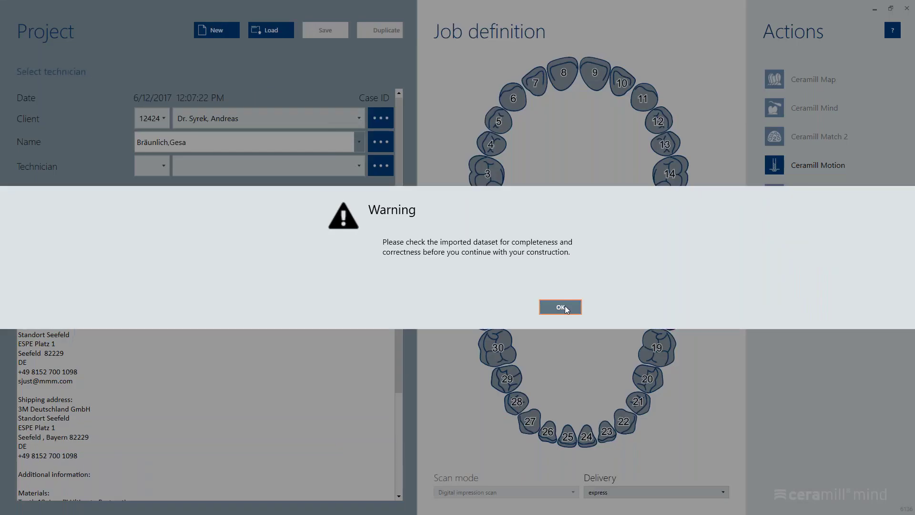
{"action": "left_click", "coordinate": [561, 308]}
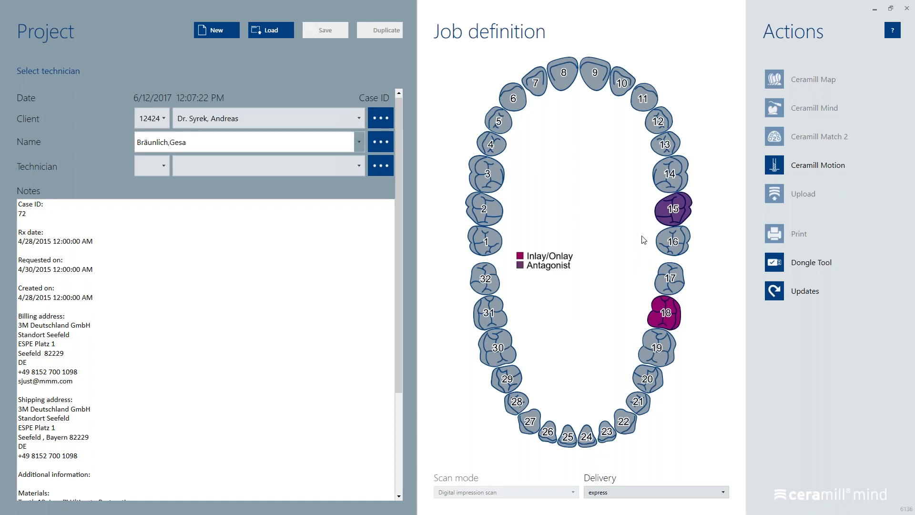
- Review the imported case's notes down to the materials and color schema, and close the project window
{"action": "scroll", "coordinate": [260, 379], "scroll_direction": "down", "scroll_amount": 1}
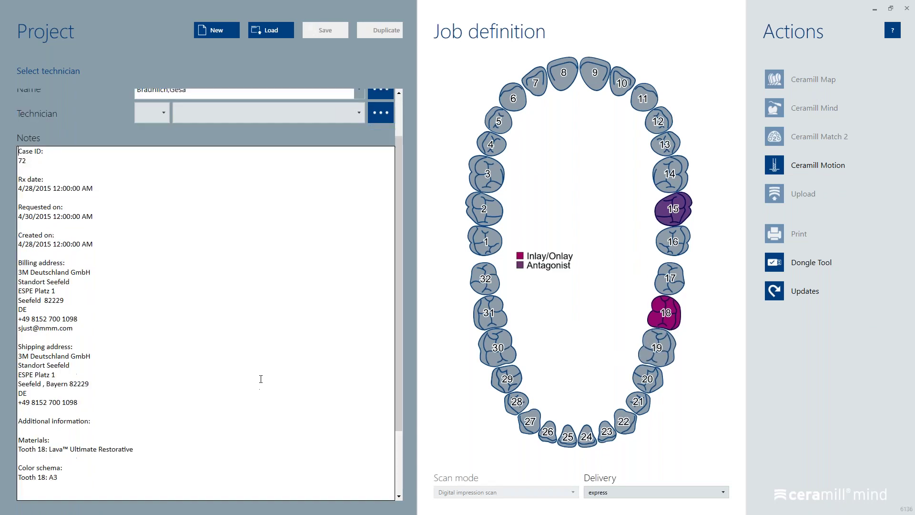
{"action": "right_click", "coordinate": [285, 319]}
{"action": "left_click_drag", "start_coordinate": [398, 228], "coordinate": [395, 284]}
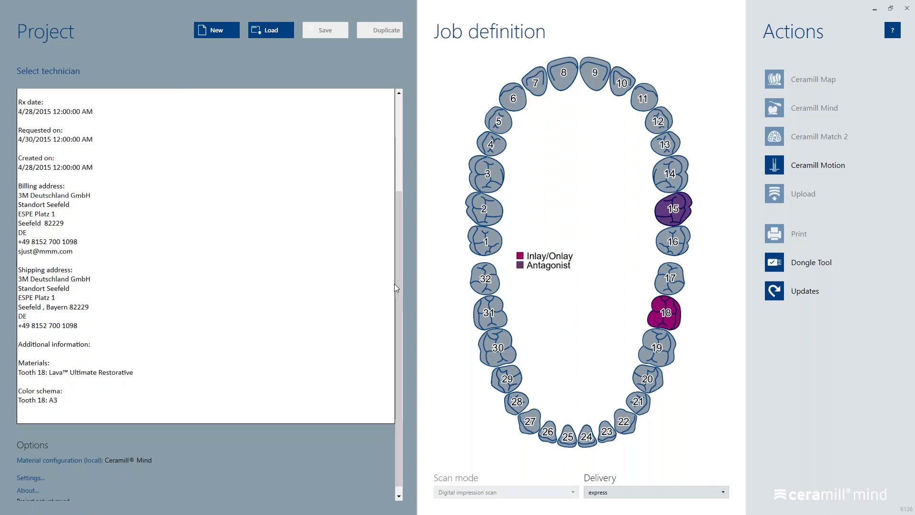
{"action": "left_click", "coordinate": [908, 9]}
- Open the Carestream files folder on the desktop and examine its Sample A2 FCC folder
{"action": "left_click", "coordinate": [128, 24]}
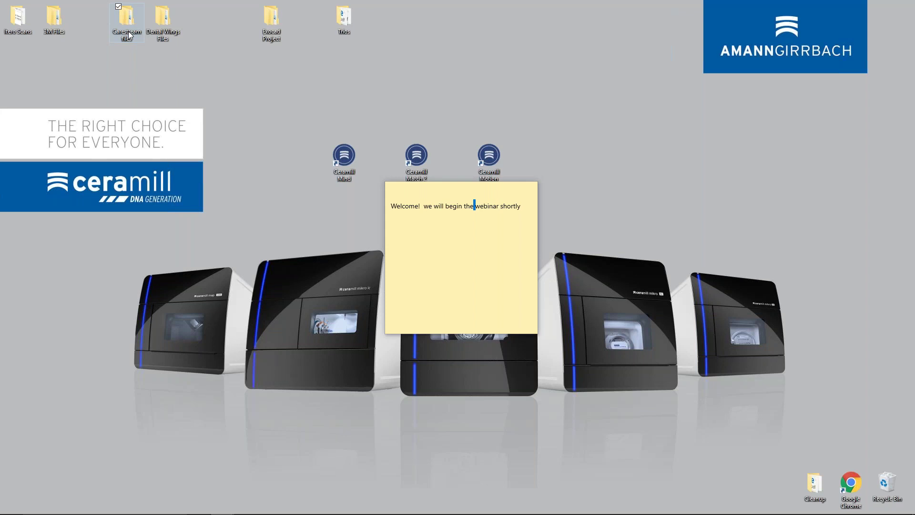
{"action": "double_click", "coordinate": [129, 34]}
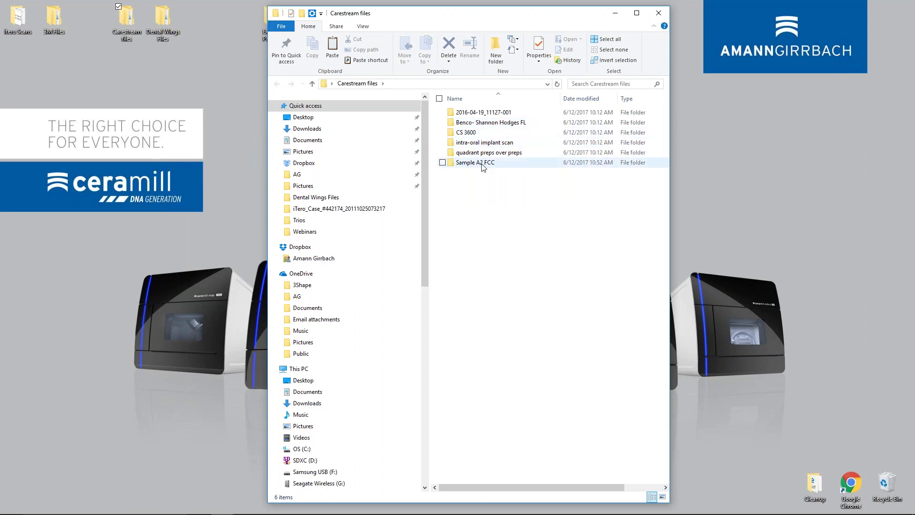
{"action": "mouse_move", "coordinate": [483, 167]}
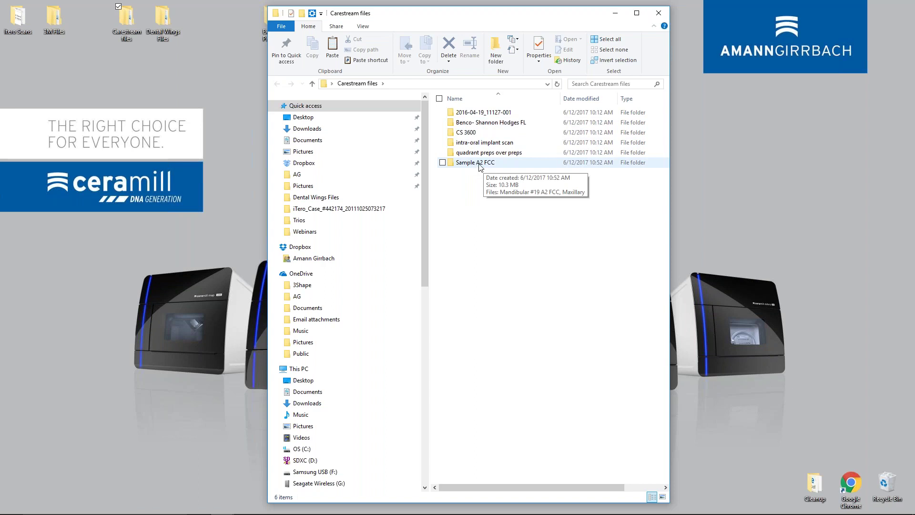
{"action": "double_click", "coordinate": [483, 164]}
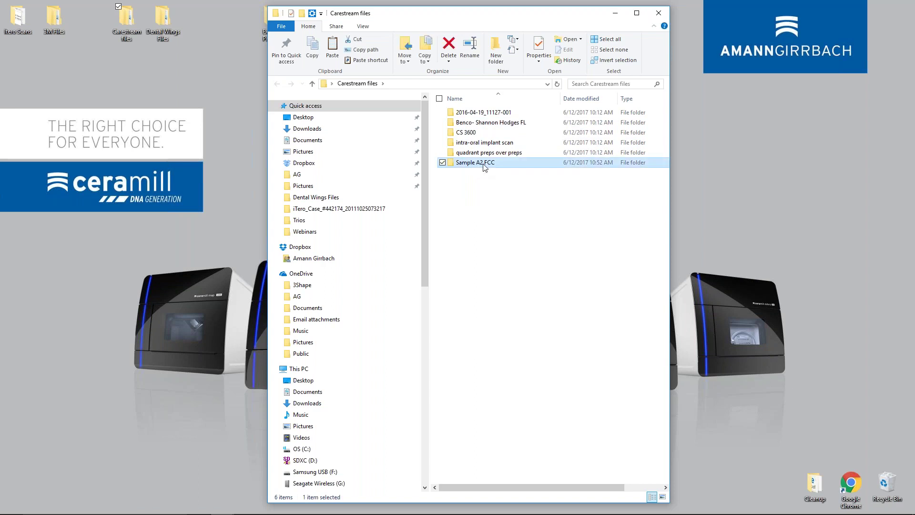
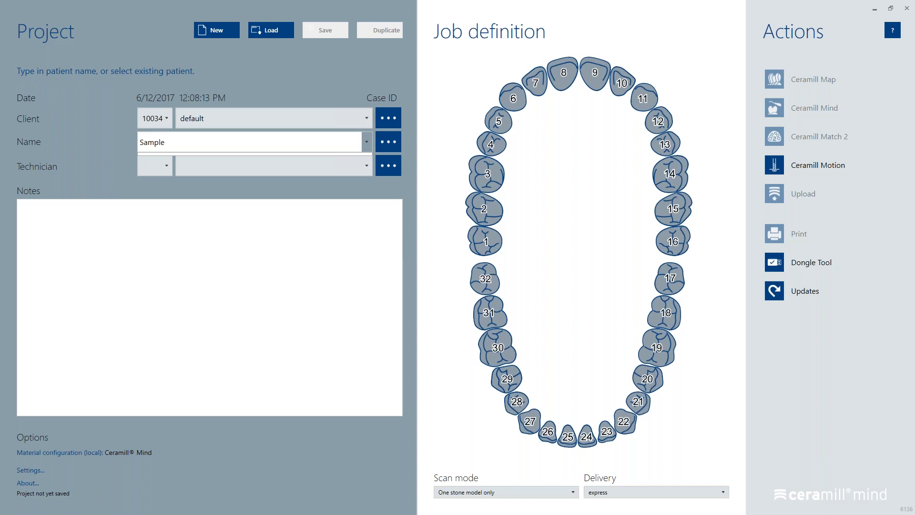
- Assign the Default technician and define tooth 19 as an anatomic crown in ceramill zolid fx ml with color A2/A3
{"action": "left_click", "coordinate": [352, 171]}
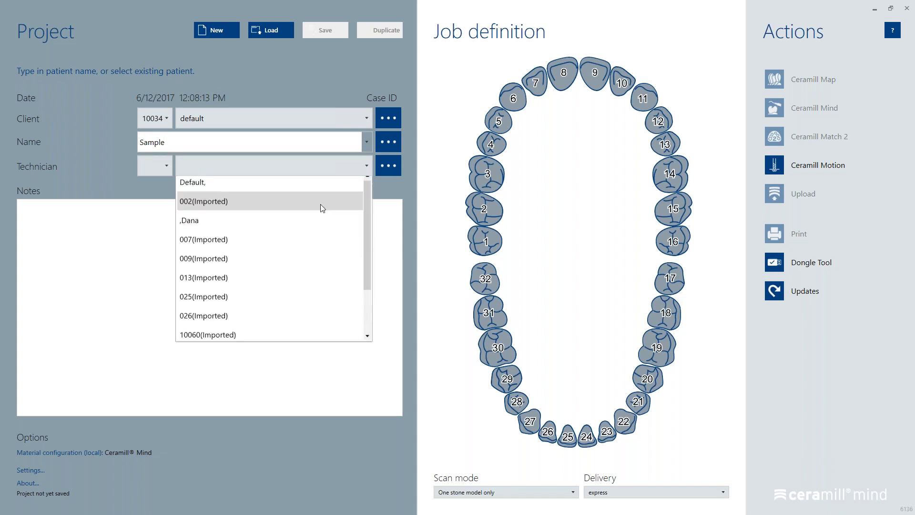
{"action": "left_click", "coordinate": [285, 189]}
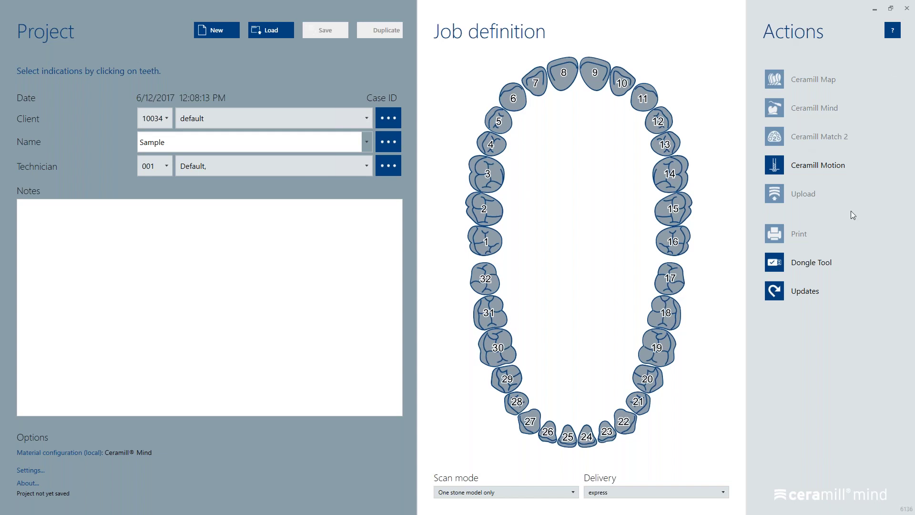
{"action": "left_click", "coordinate": [660, 349]}
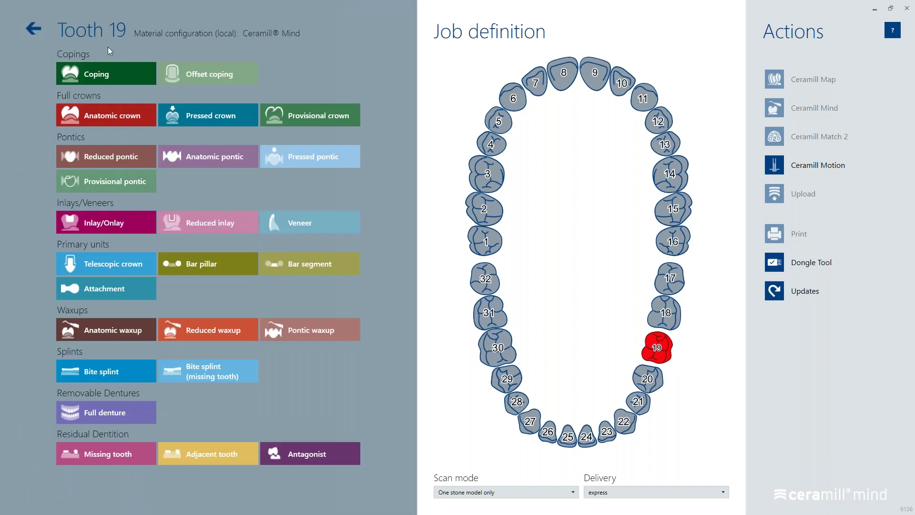
{"action": "left_click", "coordinate": [121, 116]}
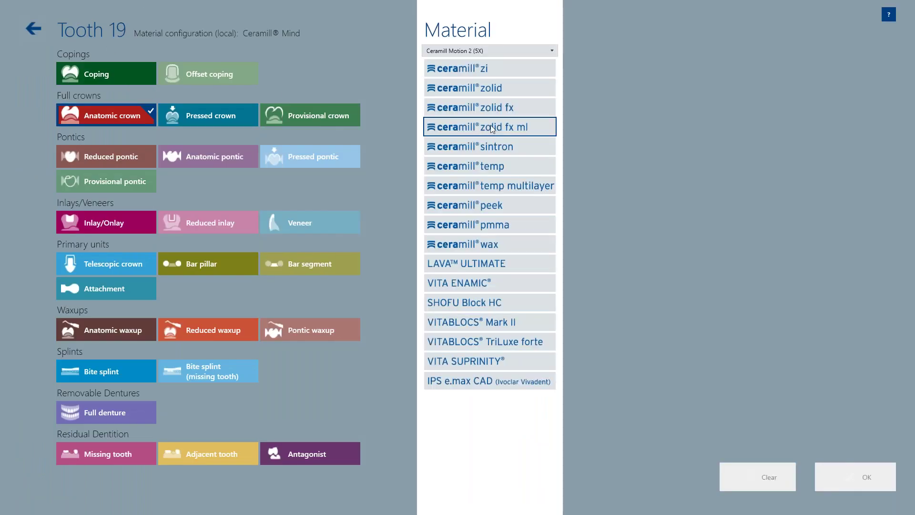
{"action": "left_click", "coordinate": [512, 127]}
{"action": "left_click", "coordinate": [889, 180]}
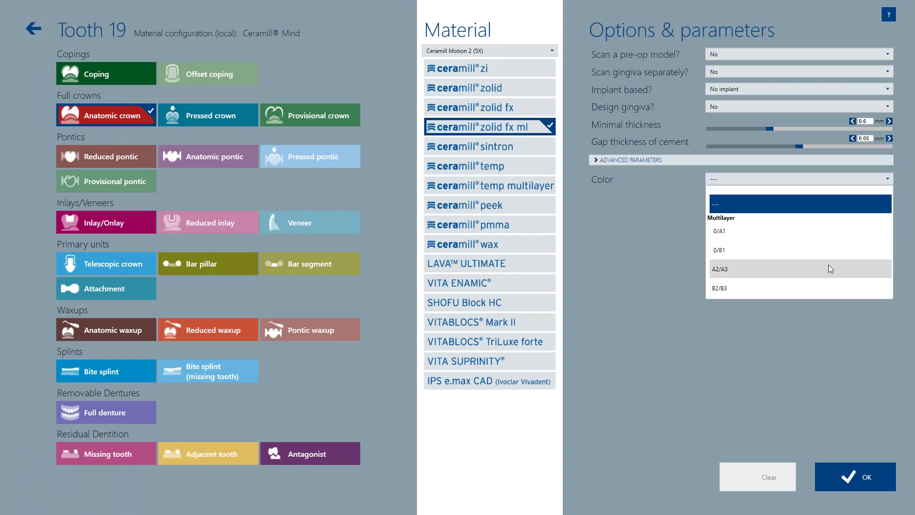
{"action": "left_click", "coordinate": [832, 269]}
{"action": "left_click", "coordinate": [857, 472]}
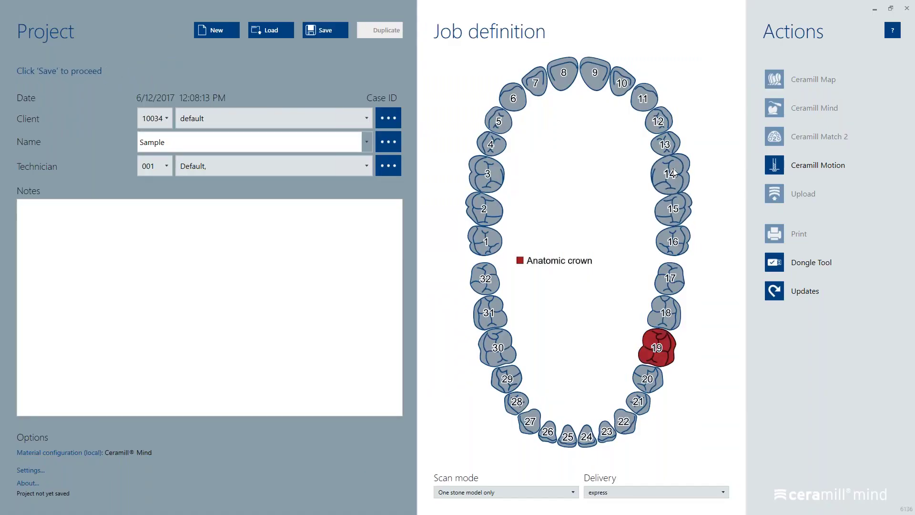
- Define tooth 14 as the antagonist in the job definition
{"action": "left_click", "coordinate": [672, 170]}
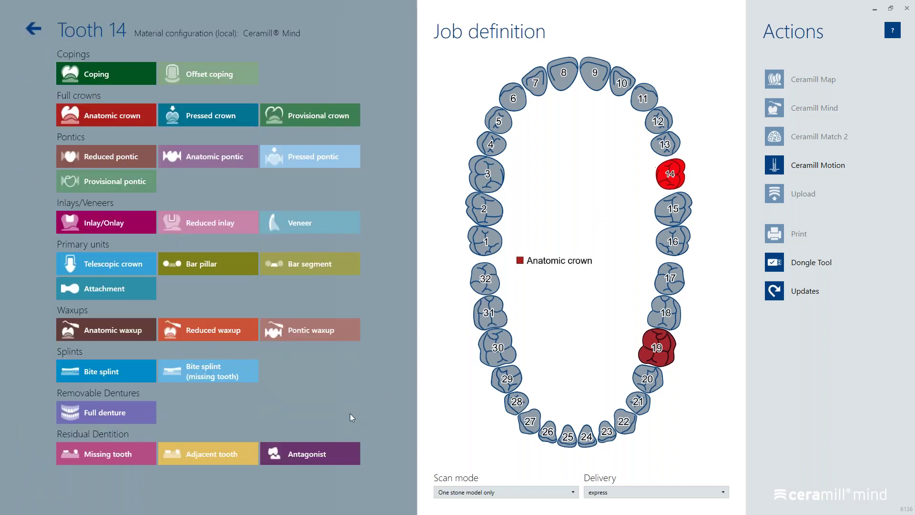
{"action": "left_click", "coordinate": [322, 451]}
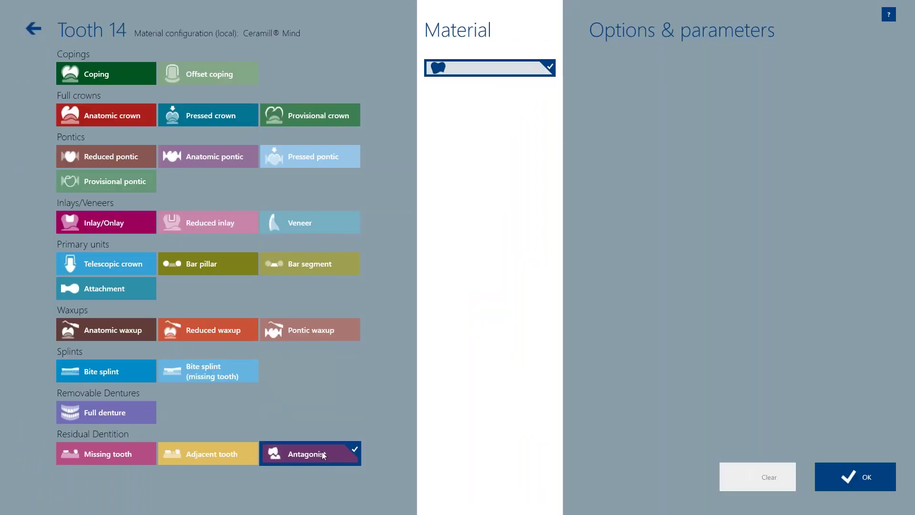
{"action": "left_click", "coordinate": [858, 479]}
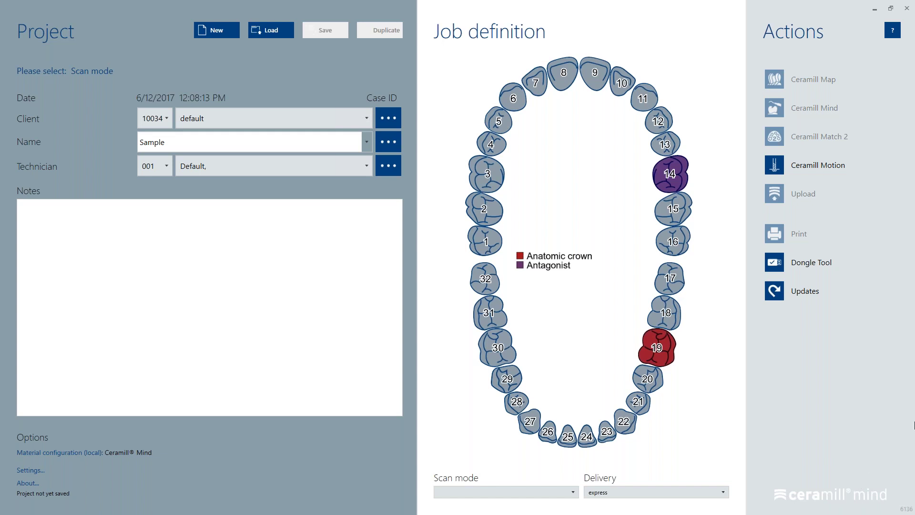
- Set the scan mode to Two stone models, in occlusion, and save the Sample project
{"action": "left_click", "coordinate": [573, 491]}
{"action": "left_click", "coordinate": [538, 474]}
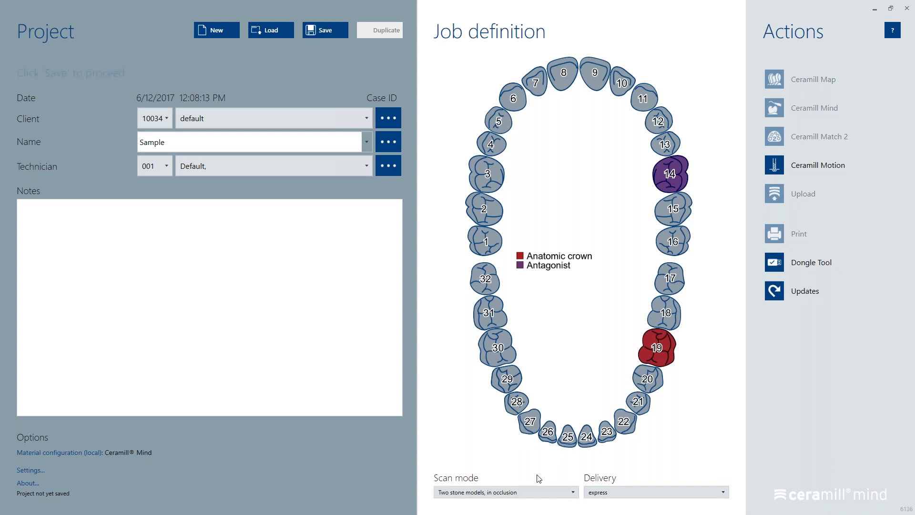
{"action": "left_click", "coordinate": [332, 31]}
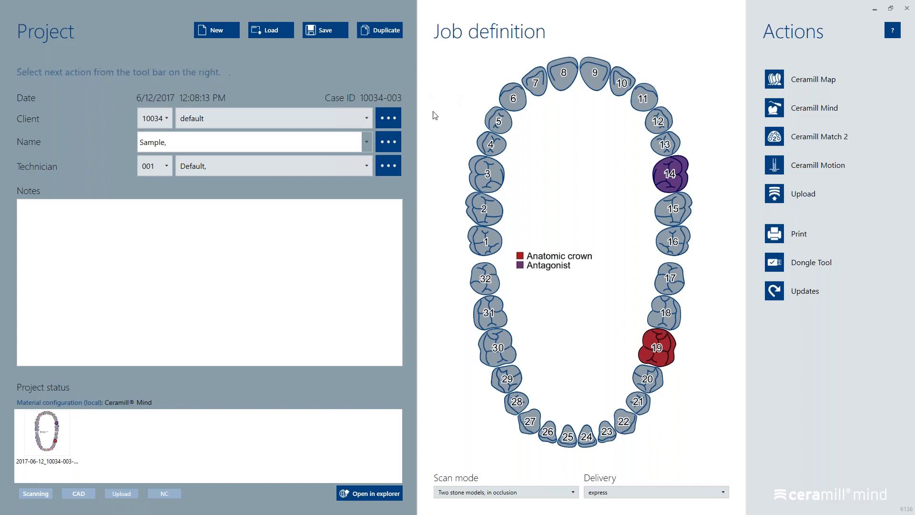
- Open the case for CAD design and browse to the Sample A2 FCC folder in the desktop's Carestream files for the jaw scan
{"action": "left_click", "coordinate": [827, 107]}
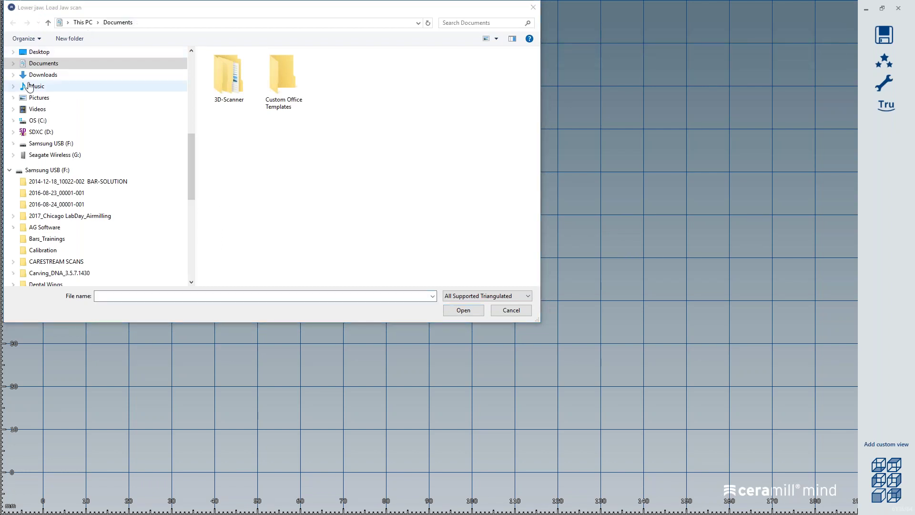
{"action": "left_click", "coordinate": [42, 53]}
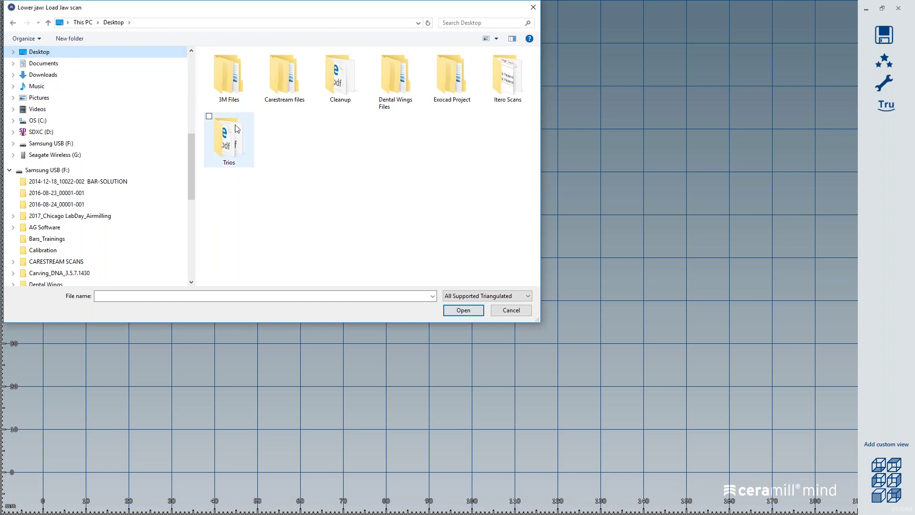
{"action": "left_click", "coordinate": [284, 88]}
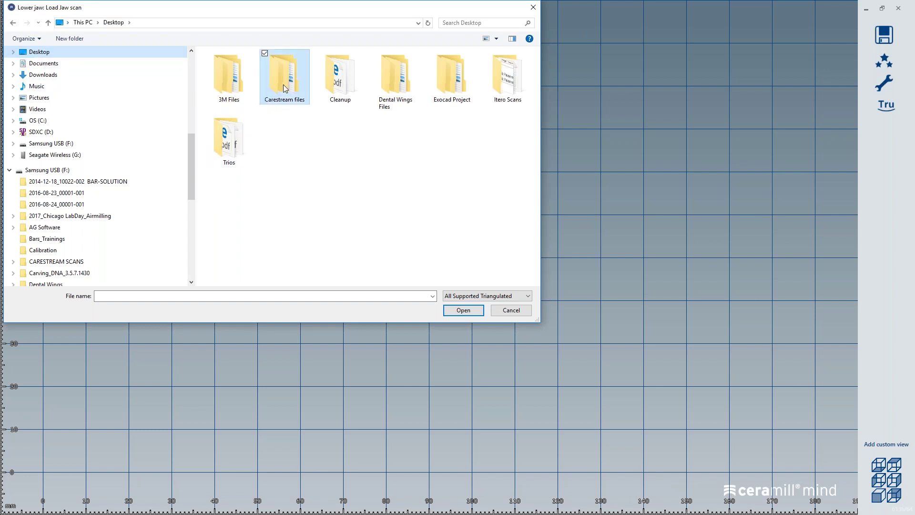
{"action": "double_click", "coordinate": [284, 88]}
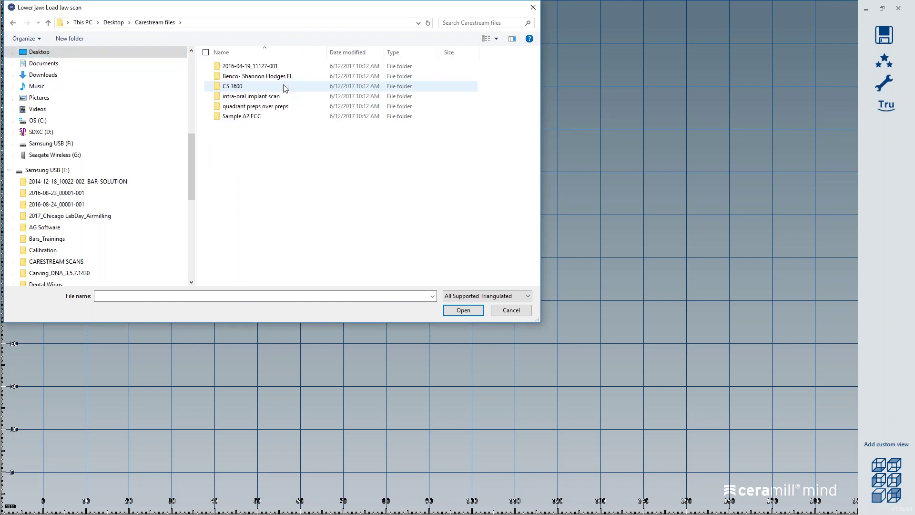
{"action": "double_click", "coordinate": [259, 117]}
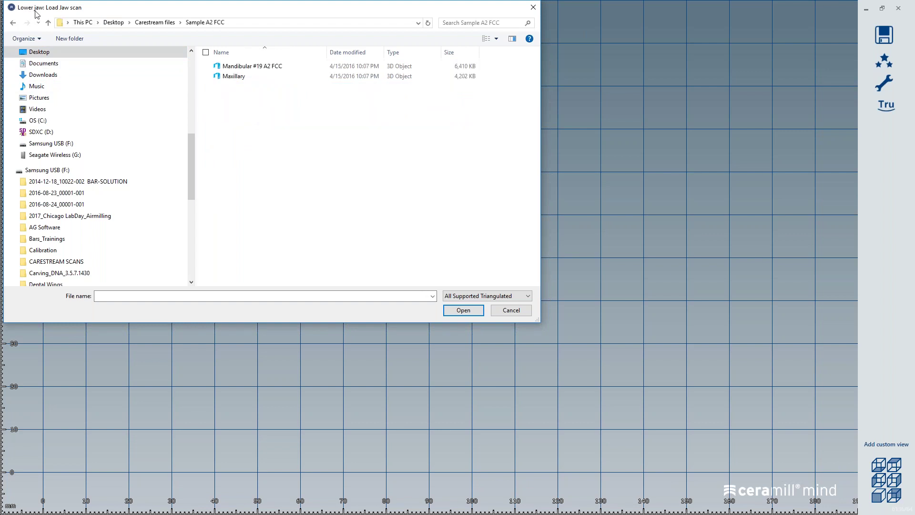
- Load Mandibular #19 A2 FCC as the lower jaw scan and Maxillary as the upper jaw antagonist
{"action": "left_click", "coordinate": [266, 70]}
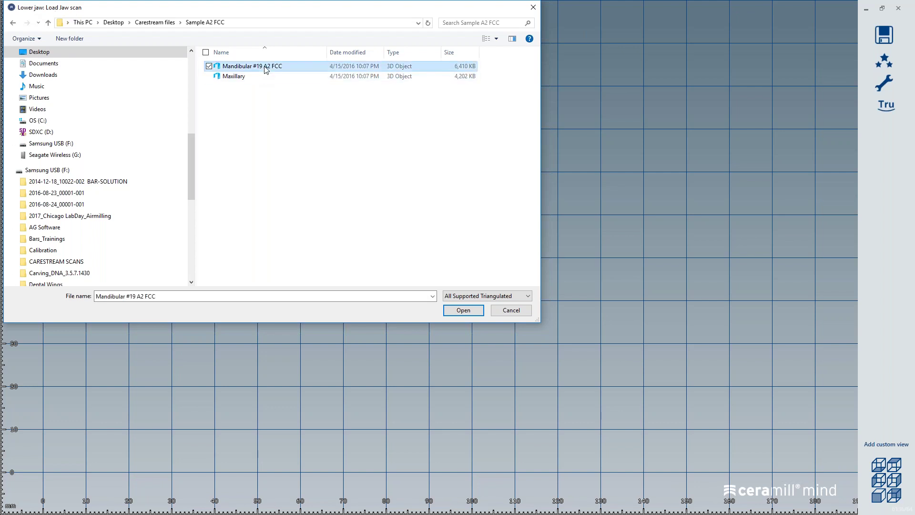
{"action": "left_click", "coordinate": [265, 67]}
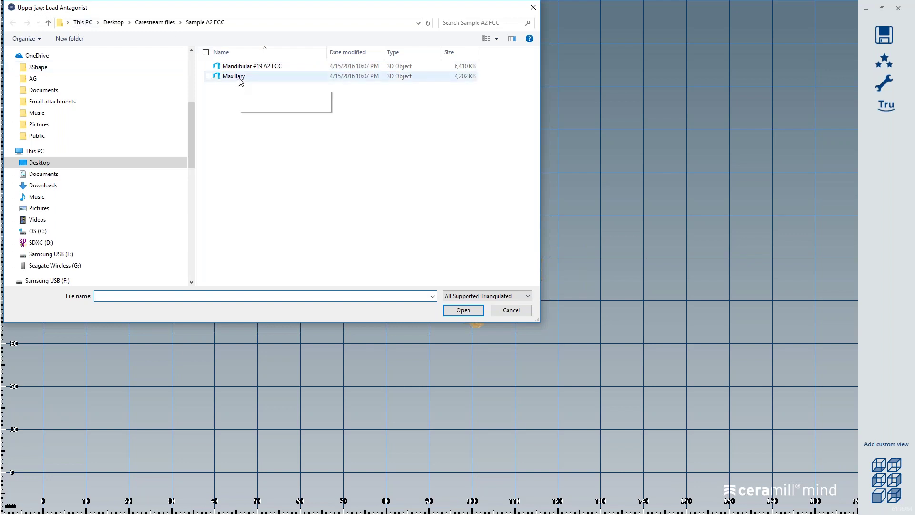
{"action": "double_click", "coordinate": [239, 78]}
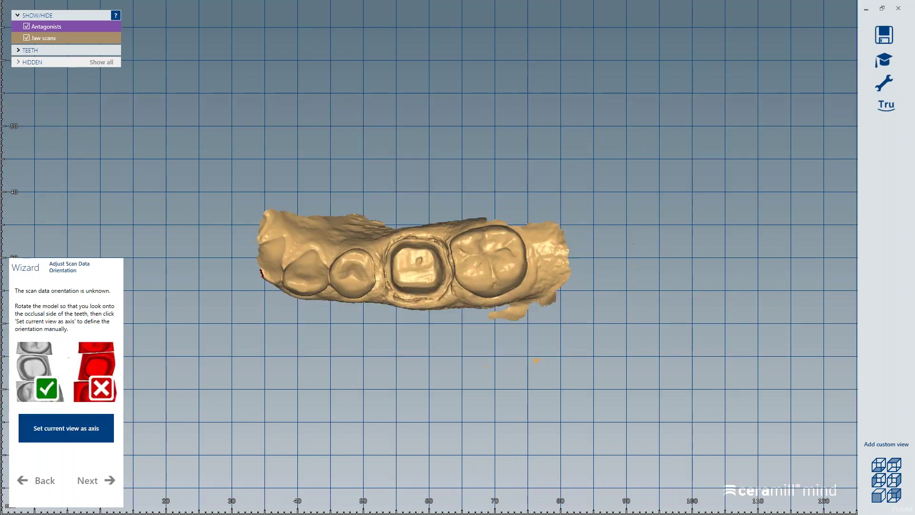
- Display the antagonist scan together with the jaw scan, and close the CAD design without saving the scene
{"action": "left_click", "coordinate": [41, 27]}
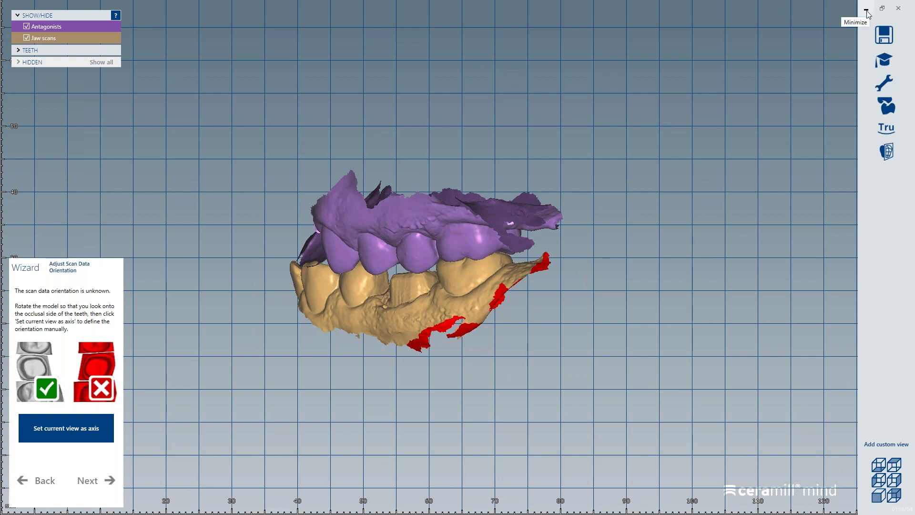
{"action": "left_click", "coordinate": [893, 17]}
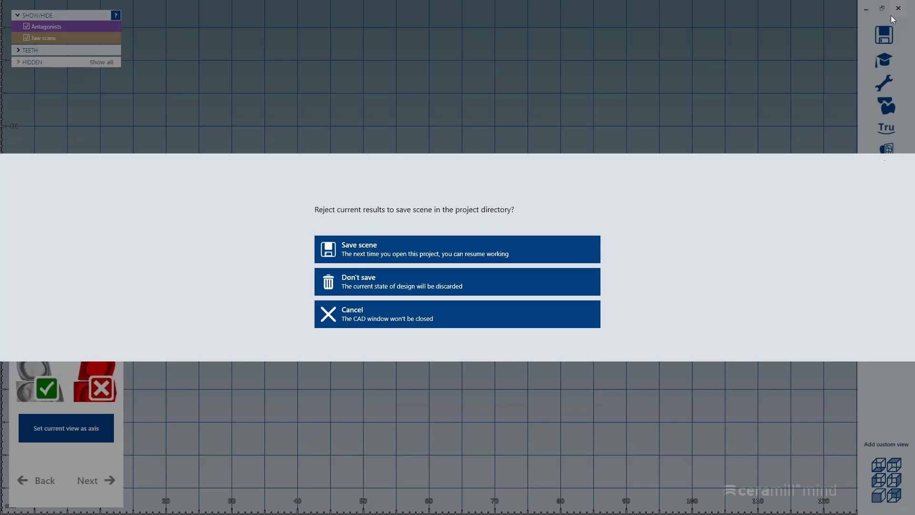
{"action": "left_click", "coordinate": [431, 279]}
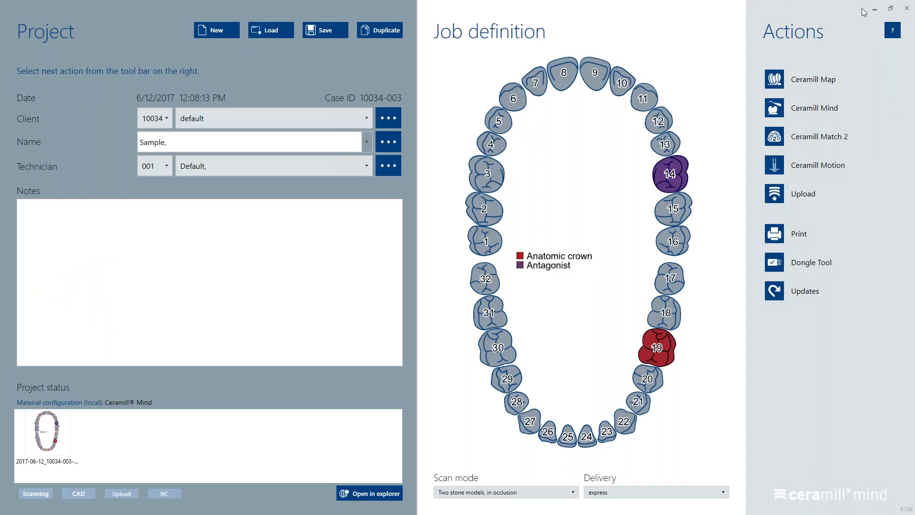
- View the case folders in the desktop's Dental Wings Files folder and minimise its window
{"action": "left_click", "coordinate": [876, 11]}
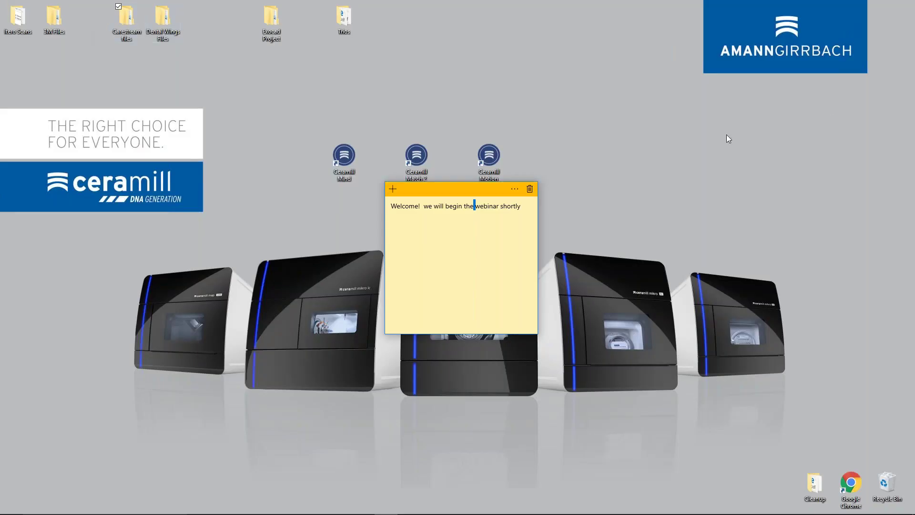
{"action": "left_click", "coordinate": [409, 506]}
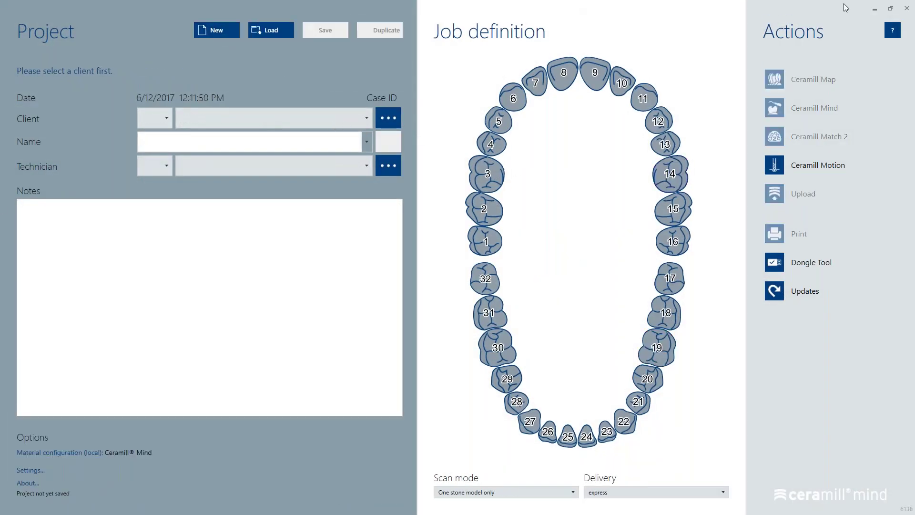
{"action": "left_click", "coordinate": [875, 9]}
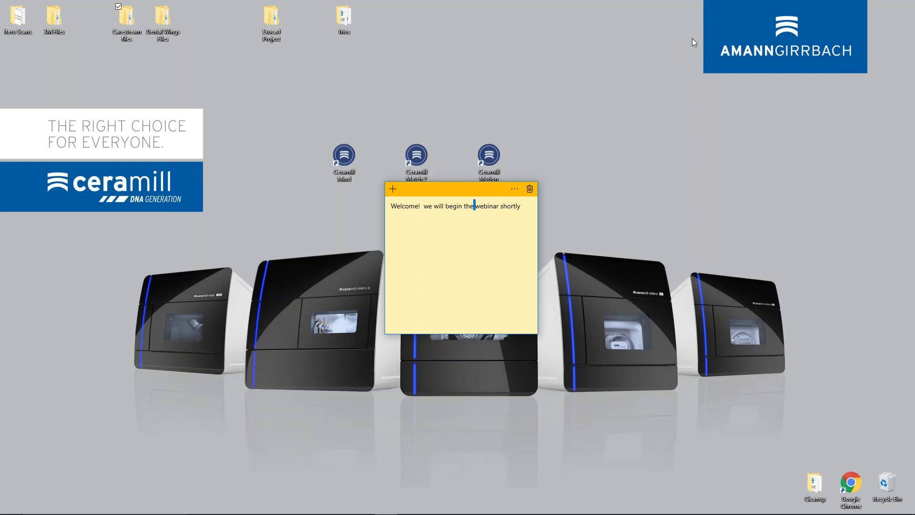
{"action": "left_click", "coordinate": [162, 36]}
{"action": "double_click", "coordinate": [162, 34]}
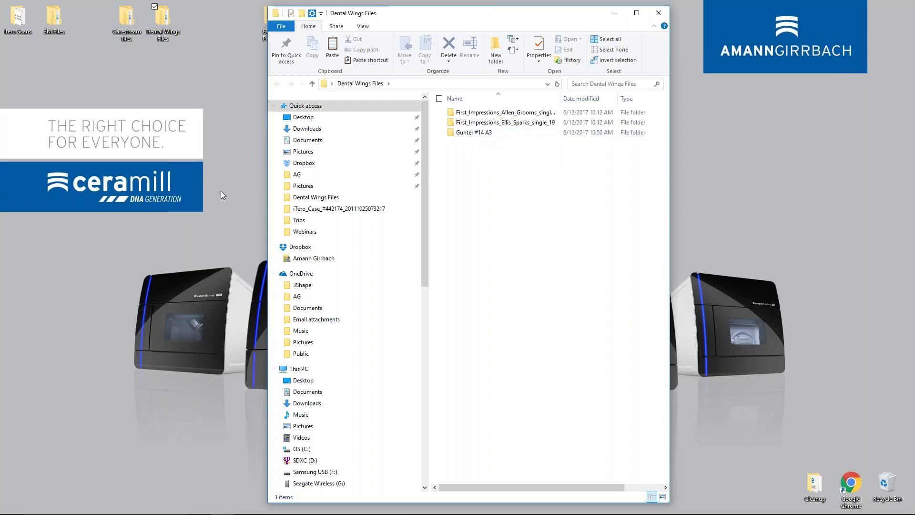
{"action": "left_click", "coordinate": [616, 16]}
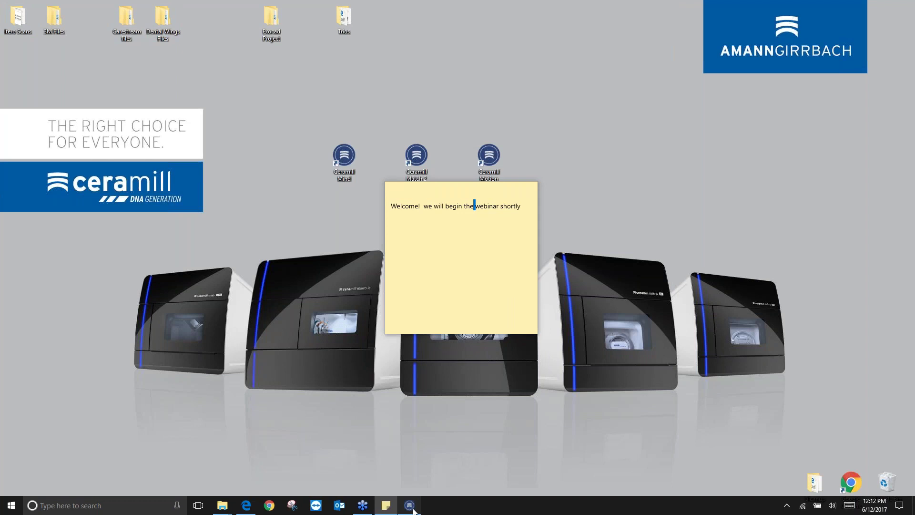
- Return to the Ceramill Mind project form and fill in the default client, the patient's name and the Default technician
{"action": "left_click", "coordinate": [410, 505]}
{"action": "left_click", "coordinate": [218, 178]}
{"action": "left_click", "coordinate": [217, 143]}
{"action": "type", "text": "Gunter"}
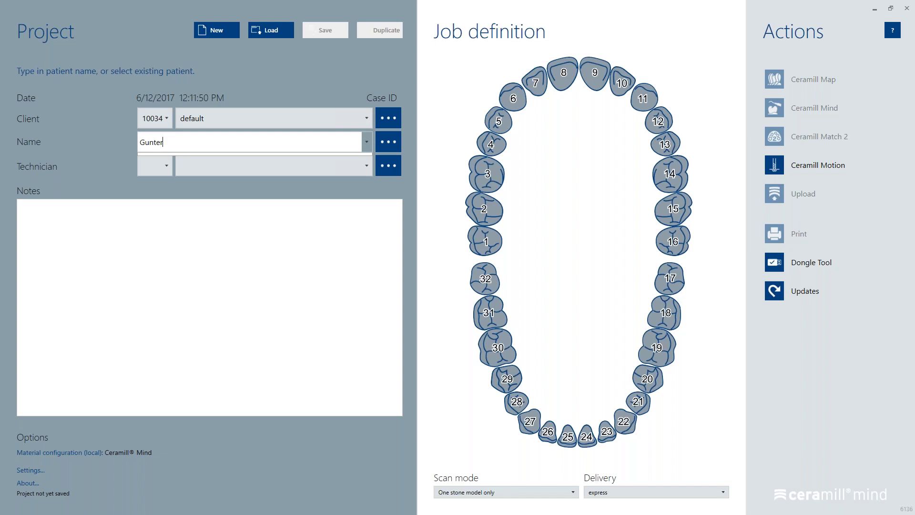
{"action": "left_click", "coordinate": [304, 164]}
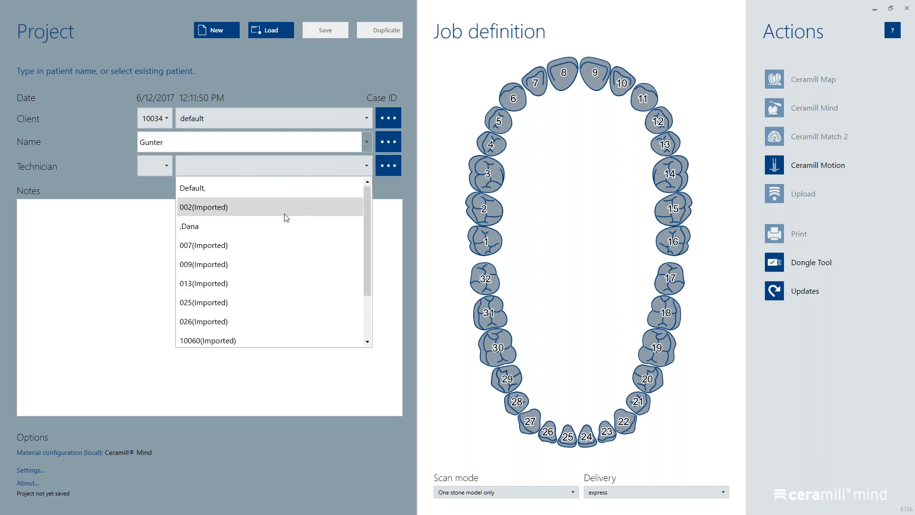
{"action": "left_click", "coordinate": [281, 193]}
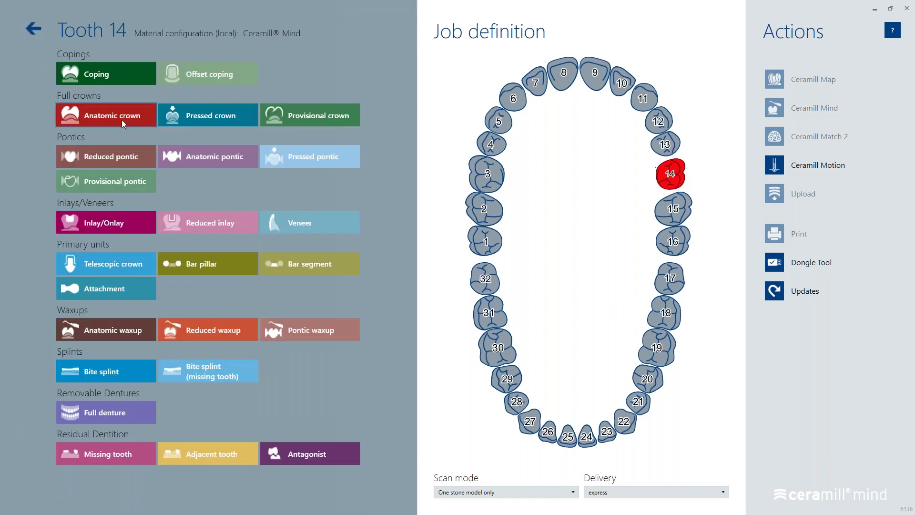
- Define tooth 14 as an anatomic crown in ceramill zolid fx ml with color A2/A3
{"action": "left_click", "coordinate": [111, 113]}
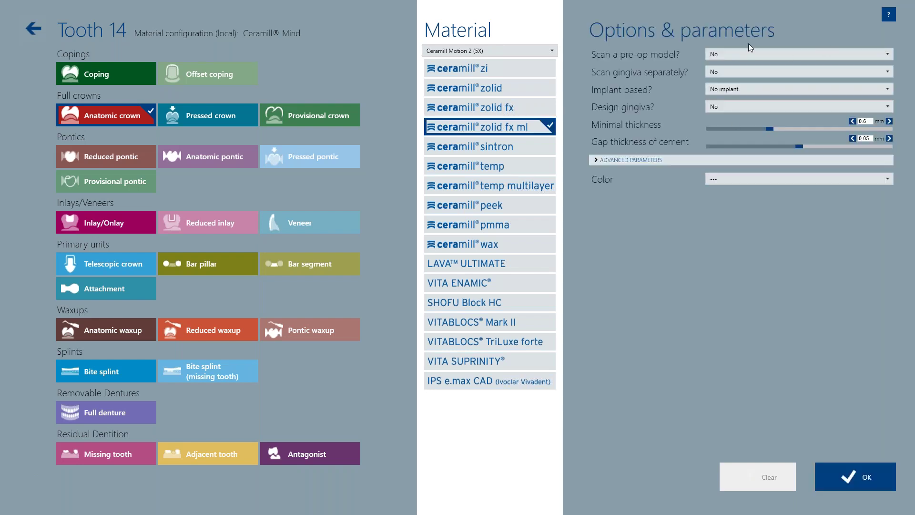
{"action": "left_click", "coordinate": [888, 178]}
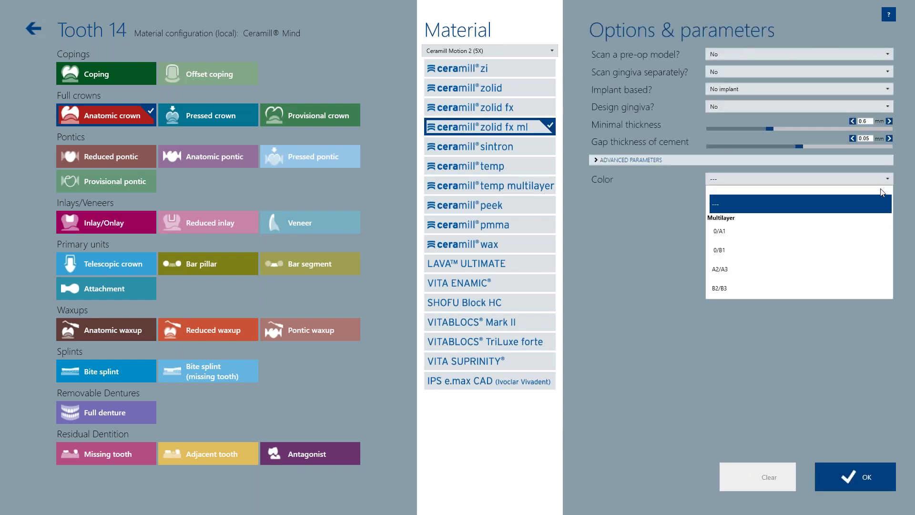
{"action": "left_click", "coordinate": [825, 272]}
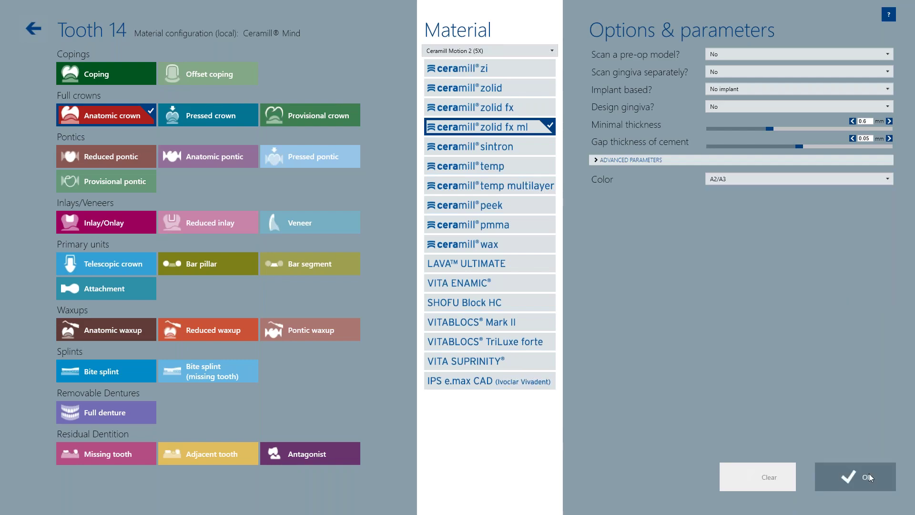
{"action": "left_click", "coordinate": [868, 474]}
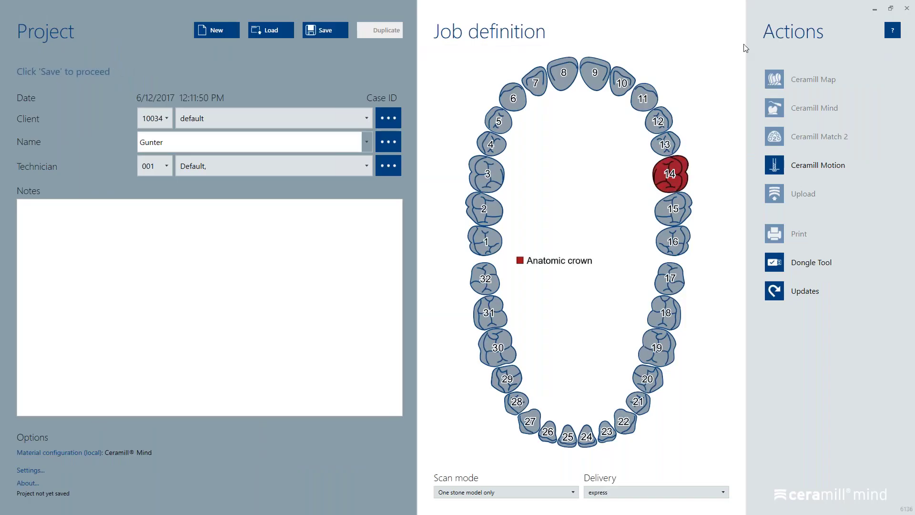
- Define tooth 19 as the antagonist in the job definition
{"action": "left_click", "coordinate": [660, 355]}
{"action": "left_click", "coordinate": [294, 446]}
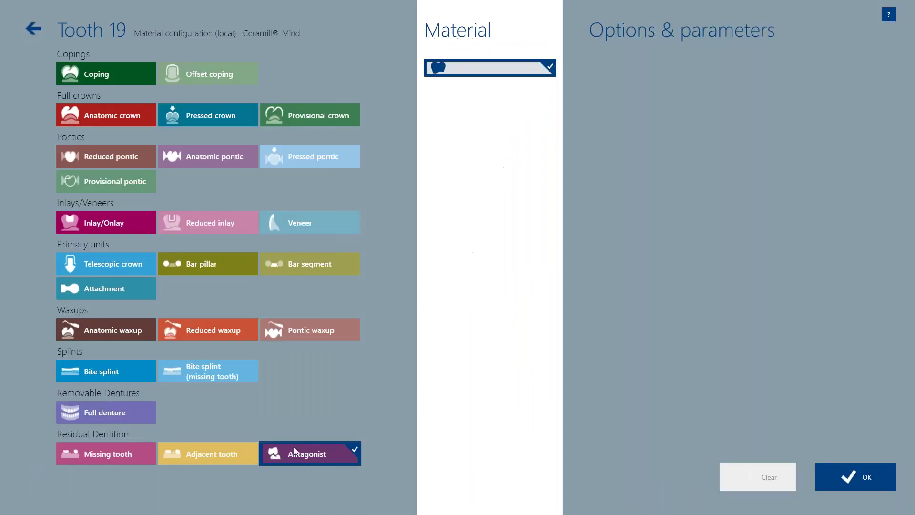
{"action": "left_click", "coordinate": [836, 482]}
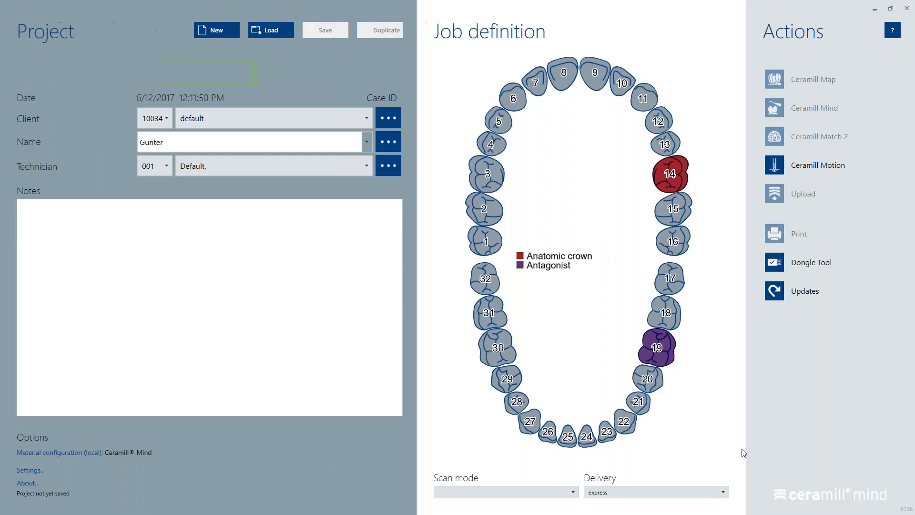
- Set the scan mode to Two stone models, in occlusion, and save the new project
{"action": "left_click", "coordinate": [567, 491]}
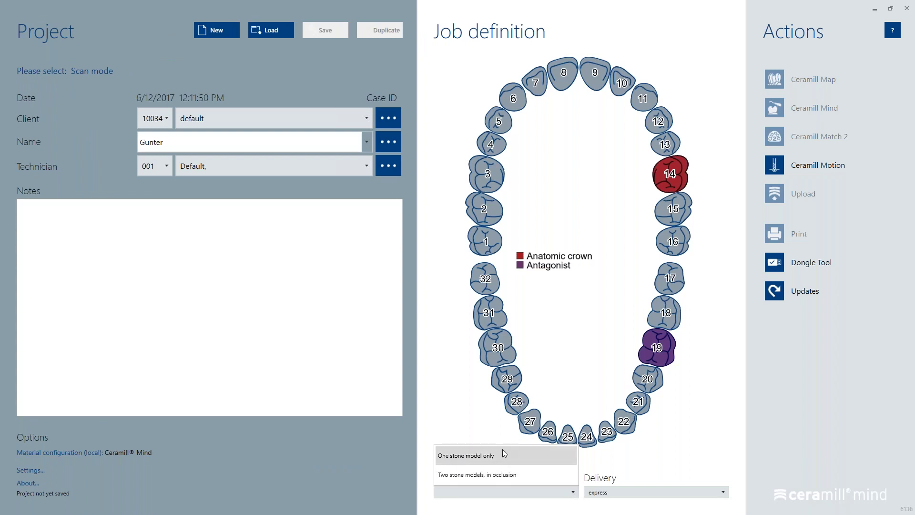
{"action": "left_click", "coordinate": [530, 475]}
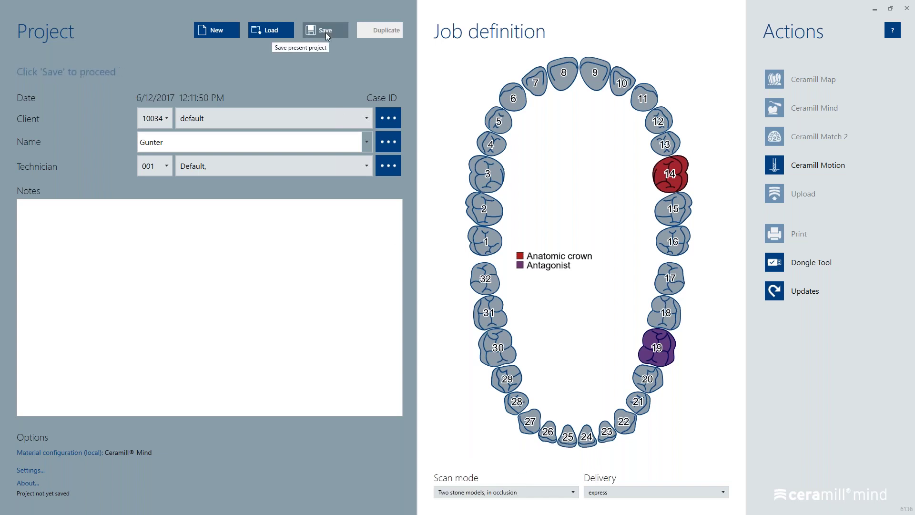
{"action": "left_click", "coordinate": [326, 31]}
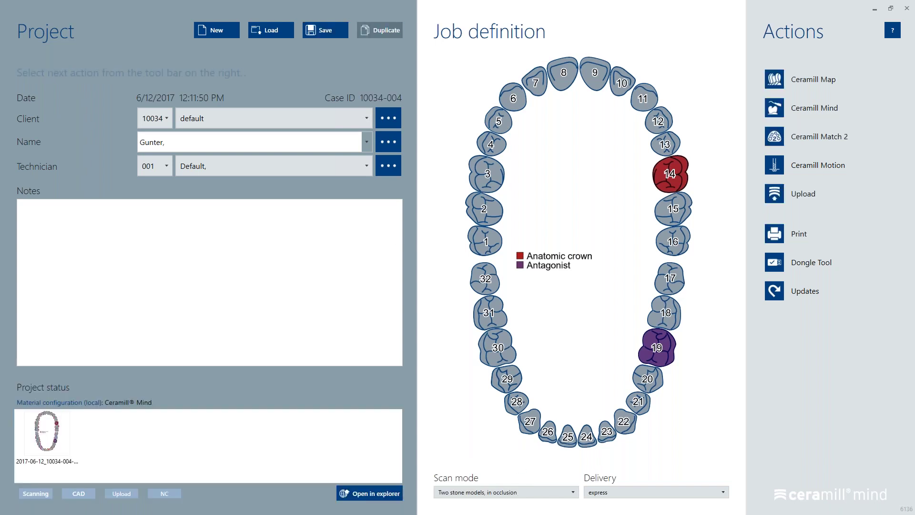
- Open the case for CAD design with Maxillary as the upper jaw scan and Mandibular #19 A2 FCC as the lower antagonist, and show the antagonist
{"action": "left_click", "coordinate": [835, 107]}
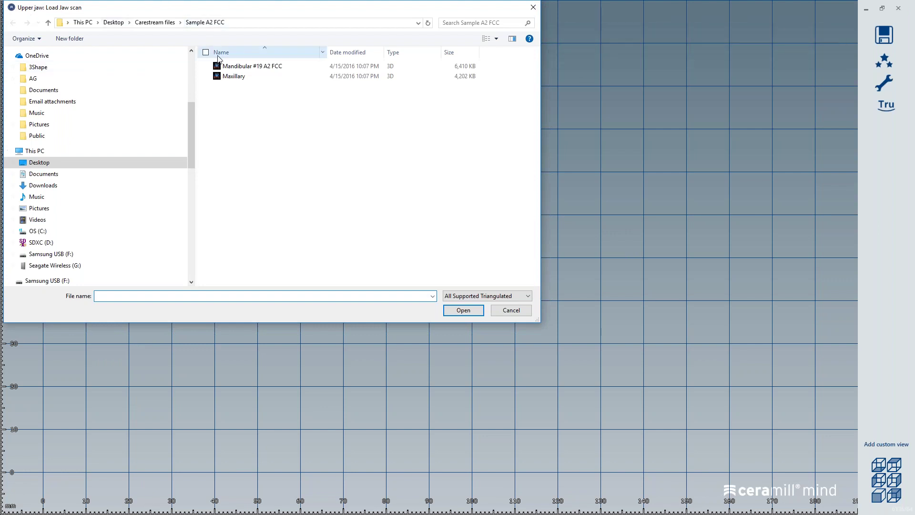
{"action": "double_click", "coordinate": [236, 80]}
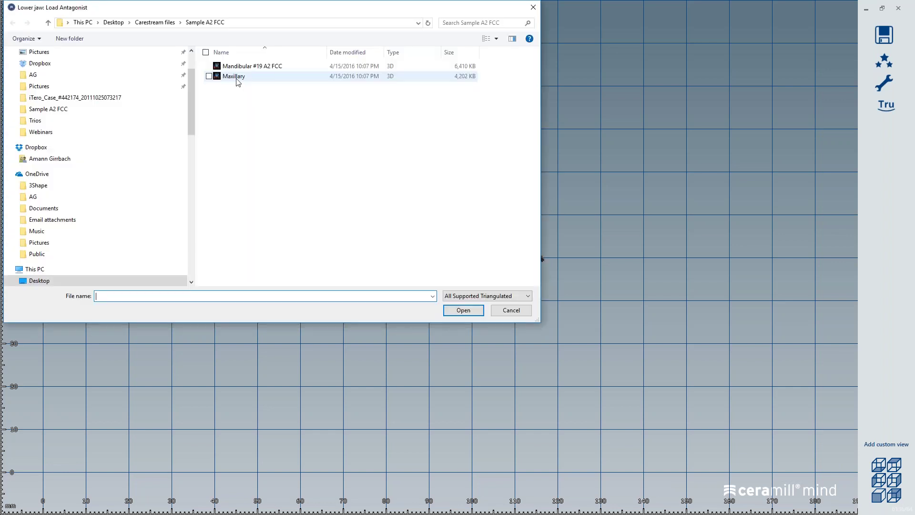
{"action": "double_click", "coordinate": [262, 66]}
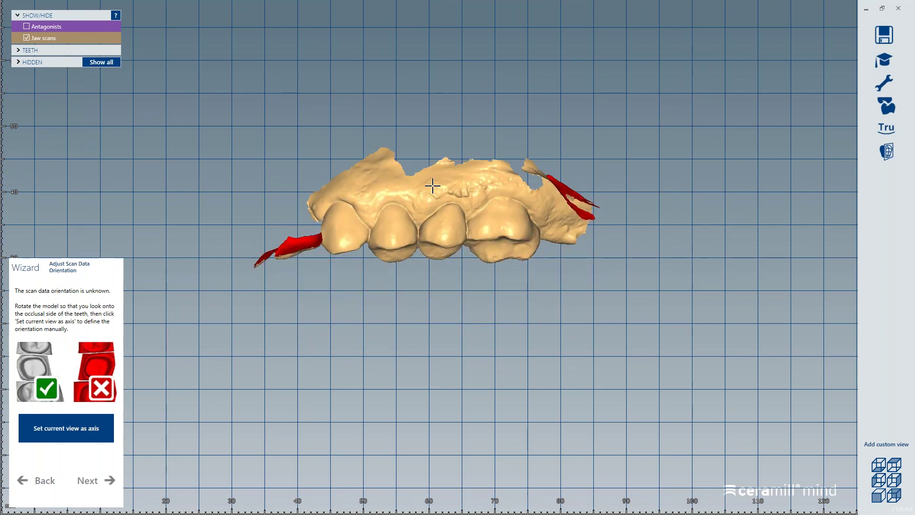
{"action": "left_click", "coordinate": [44, 27]}
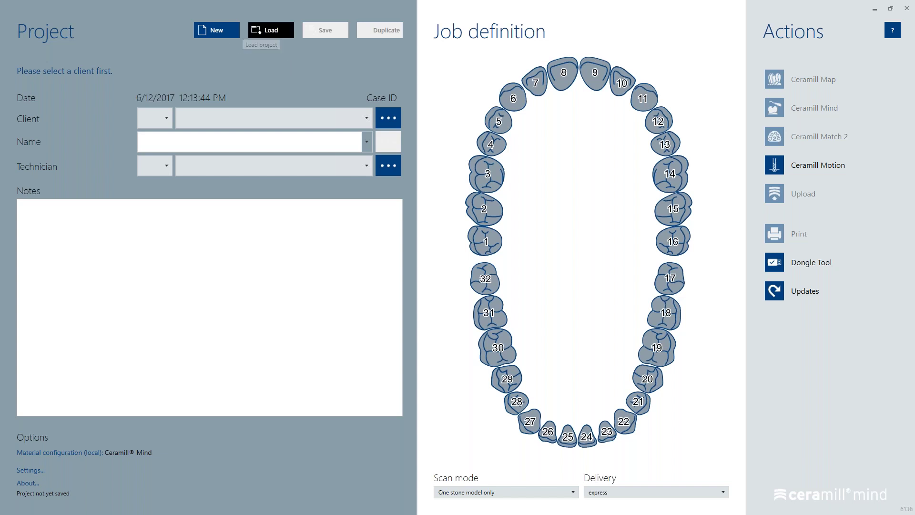
- Import the exocad project 2016-08-17_00002-002.dentalProject from the Test #19 A2 folder in the desktop's Exocad Project folder
{"action": "left_click", "coordinate": [267, 32]}
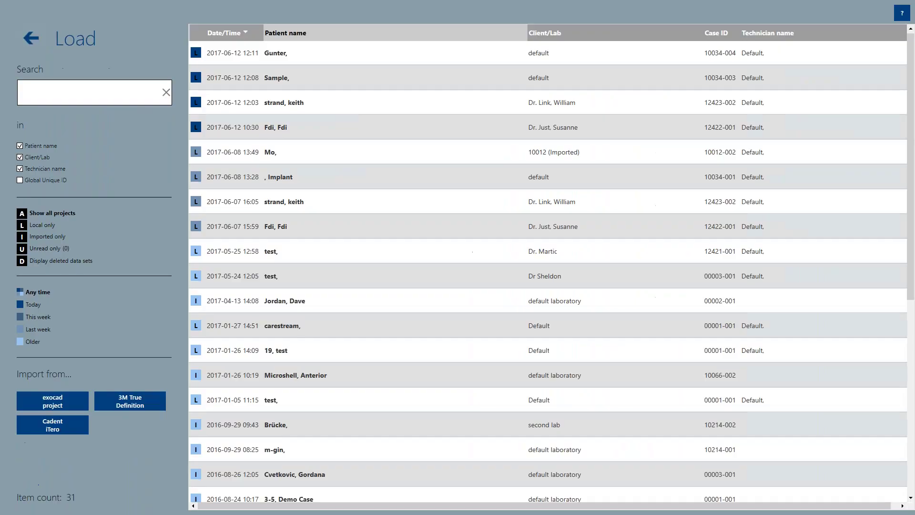
{"action": "left_click", "coordinate": [48, 402]}
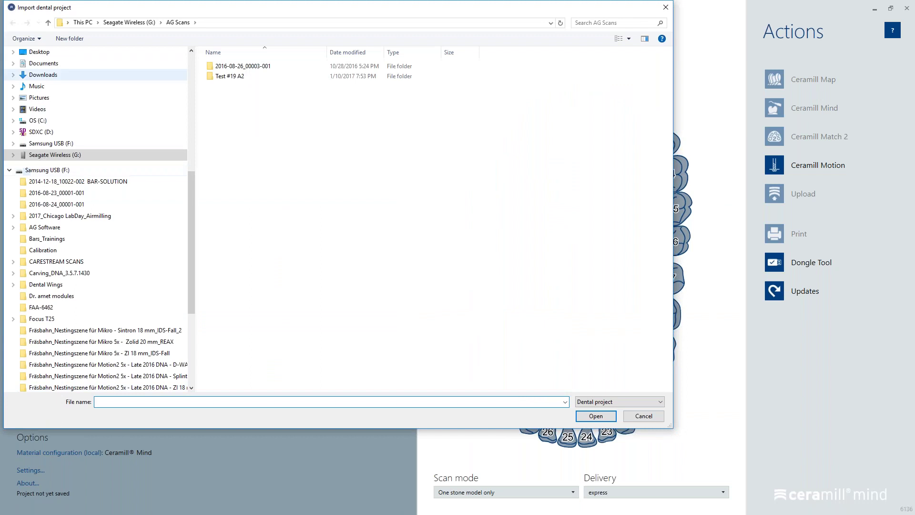
{"action": "left_click", "coordinate": [38, 51]}
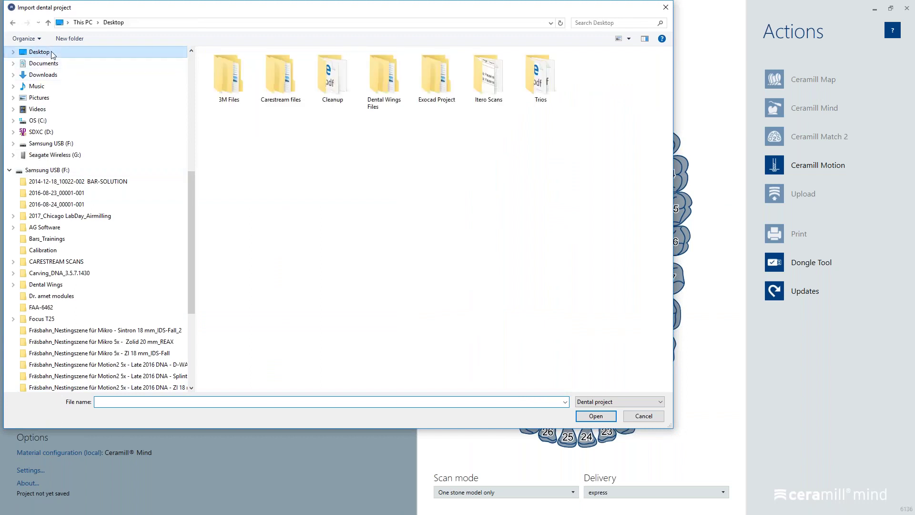
{"action": "double_click", "coordinate": [434, 90]}
{"action": "double_click", "coordinate": [249, 67]}
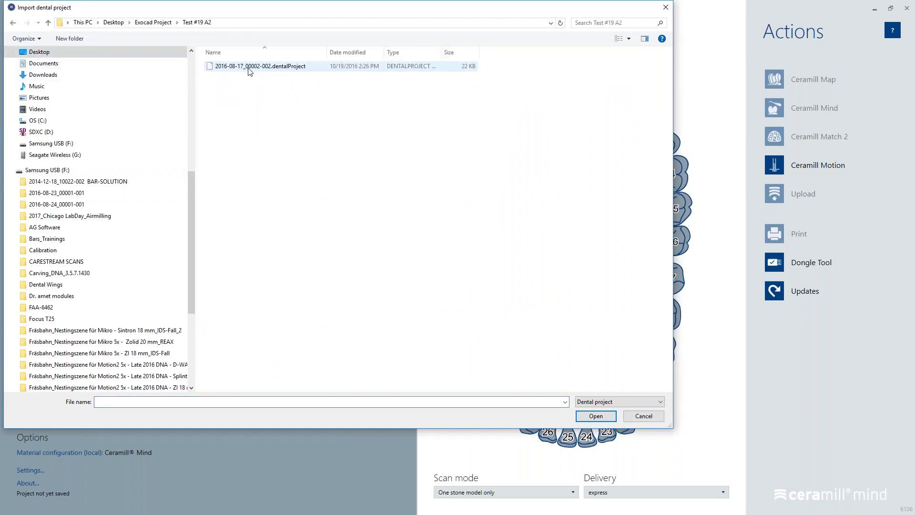
{"action": "left_click", "coordinate": [283, 71]}
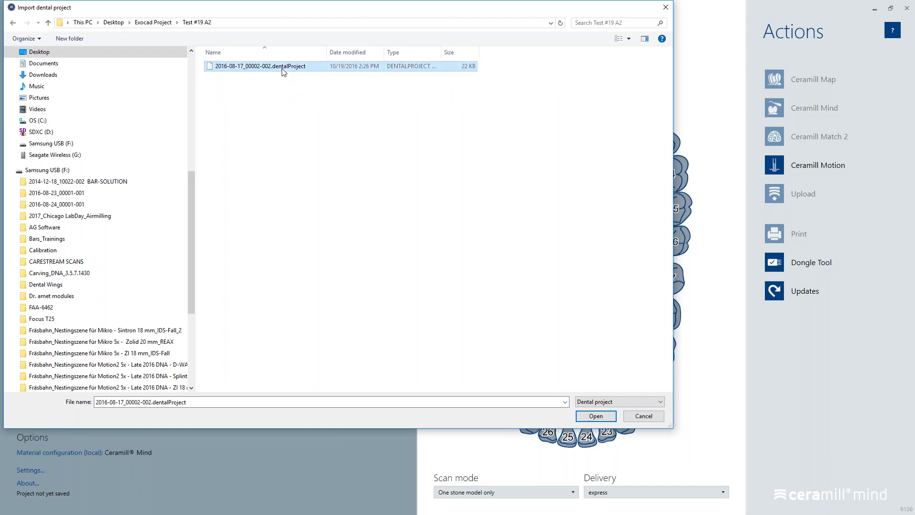
{"action": "double_click", "coordinate": [283, 66]}
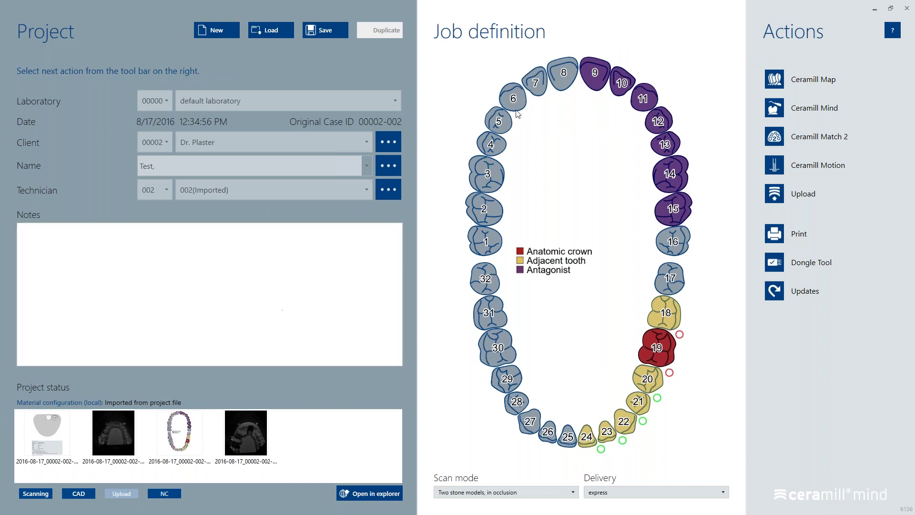
- Save the imported exocad project and open it for CAD design
{"action": "left_click", "coordinate": [332, 31]}
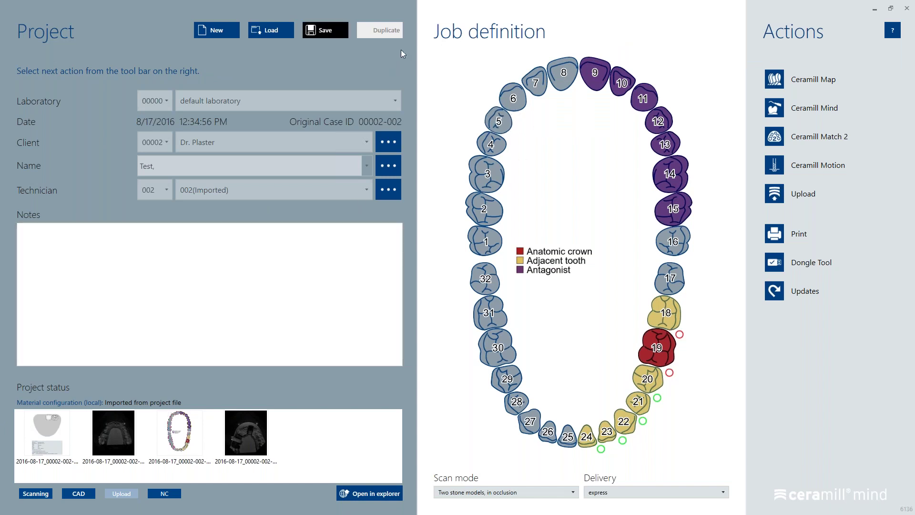
{"action": "left_click", "coordinate": [815, 110]}
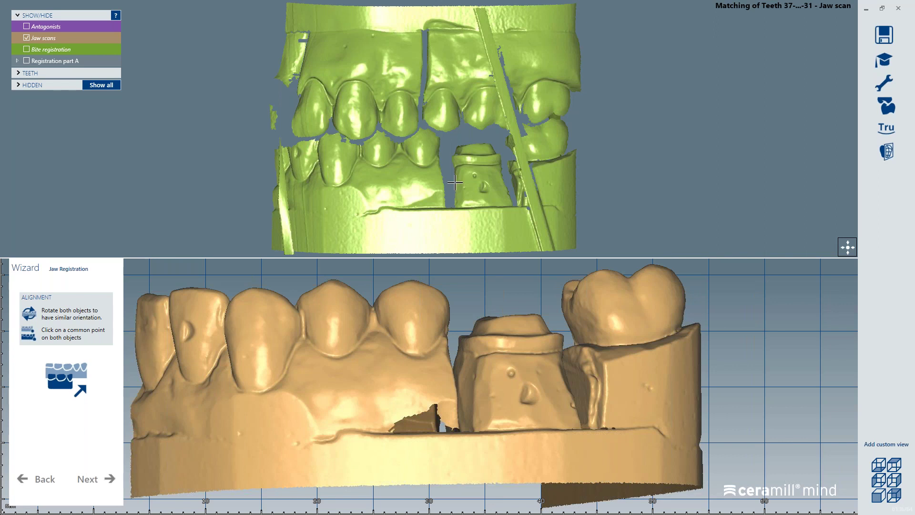
- Close the CAD design without saving the scene, and open the project list for loading another case
{"action": "left_click", "coordinate": [897, 12]}
{"action": "left_click", "coordinate": [488, 285]}
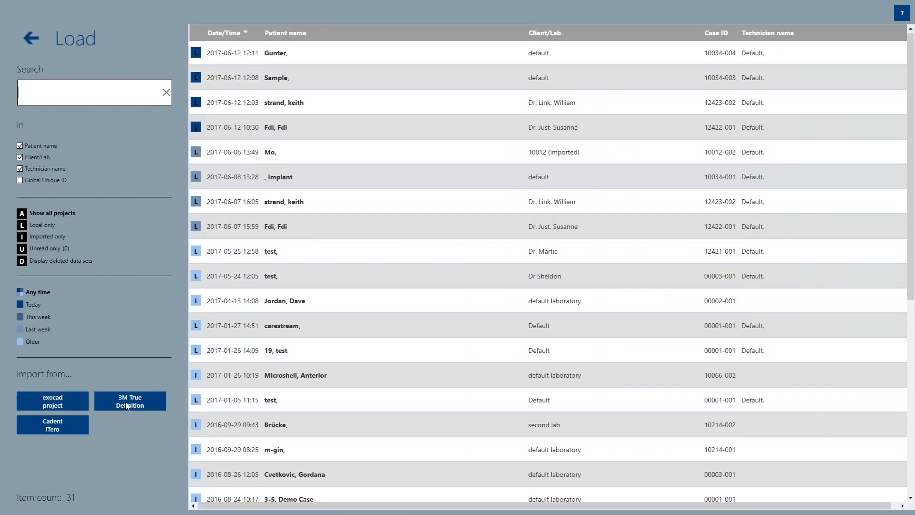
{"action": "left_click", "coordinate": [30, 38]}
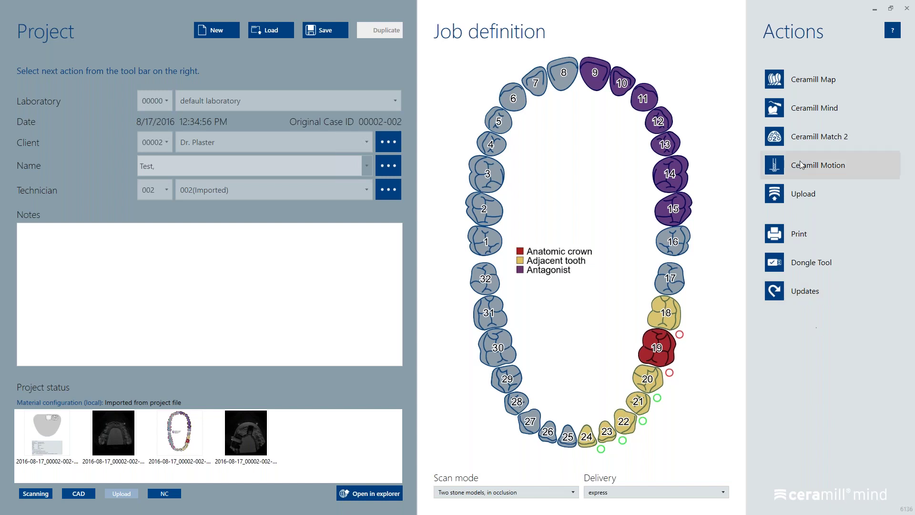
{"action": "left_click", "coordinate": [270, 30]}
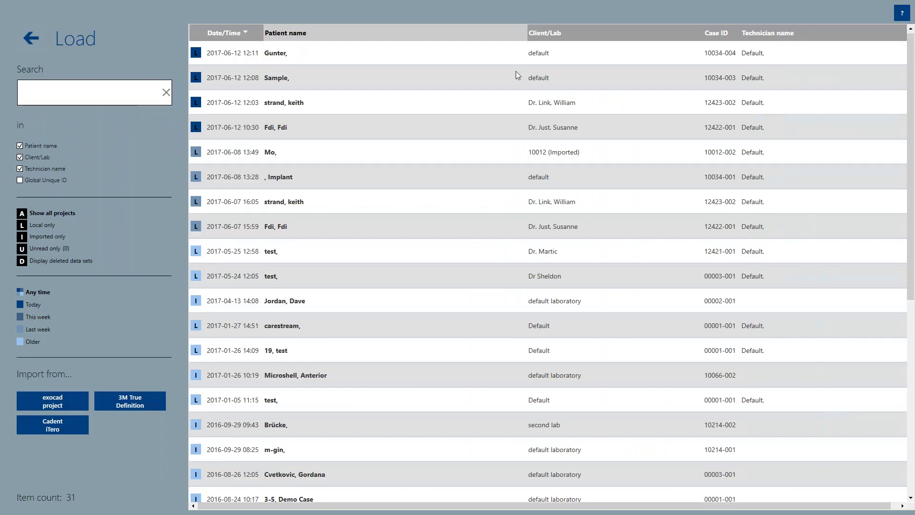
- Show the import sources offered when loading a project, and return to the current project
{"action": "left_click", "coordinate": [27, 37]}
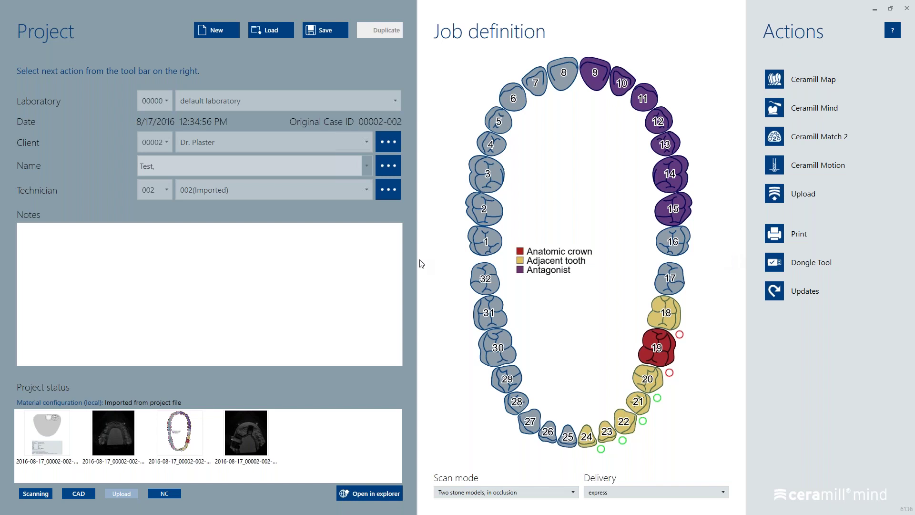
{"action": "left_click", "coordinate": [271, 31]}
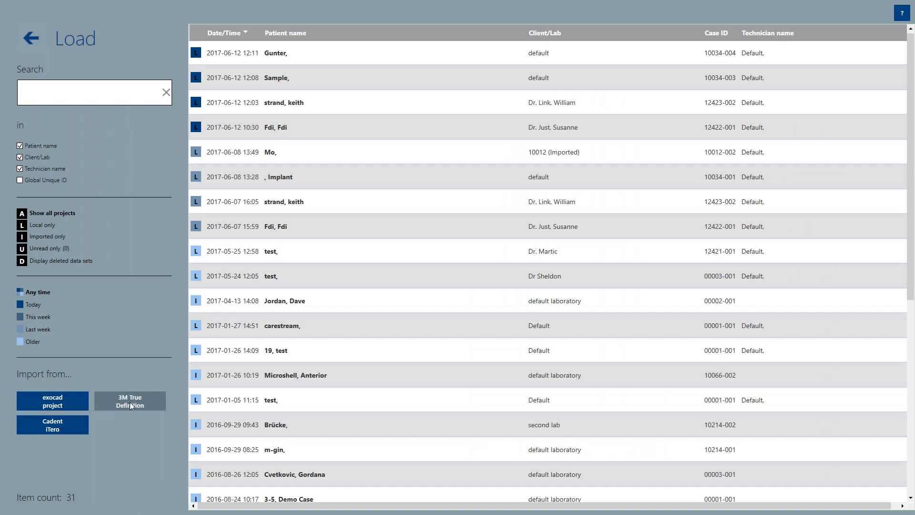
{"action": "left_click", "coordinate": [31, 37]}
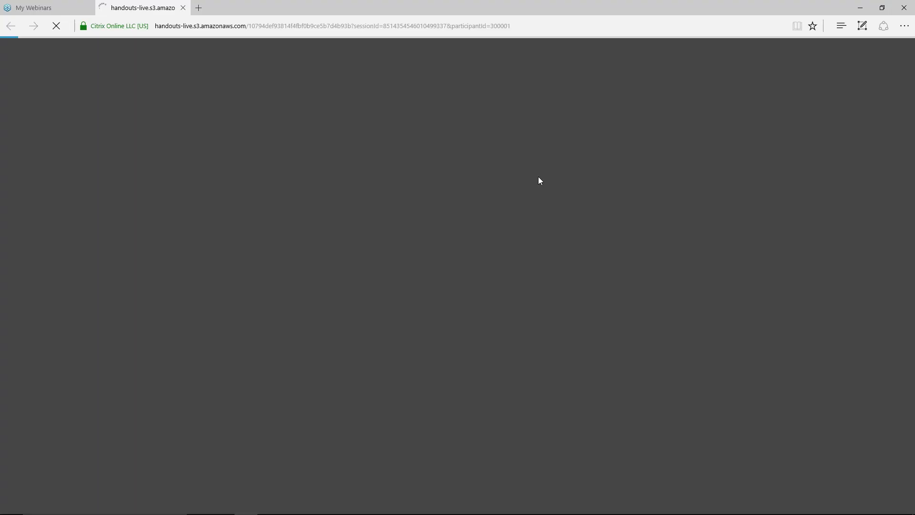
- Switch to the manual in the browser and examine section 6.2 on the TRIOS Internet connection and creating a 3Shape Communicate account
{"action": "left_click", "coordinate": [810, 47]}
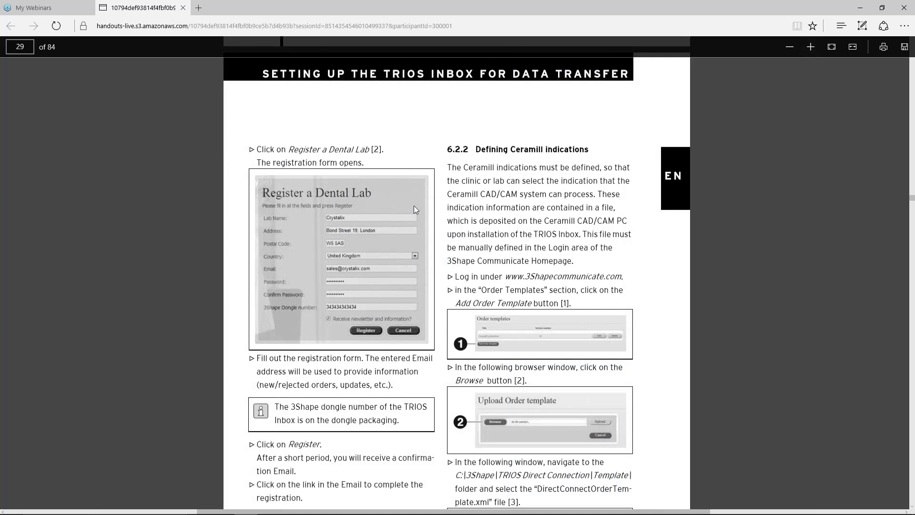
{"action": "scroll", "coordinate": [414, 206], "scroll_direction": "up", "scroll_amount": 4}
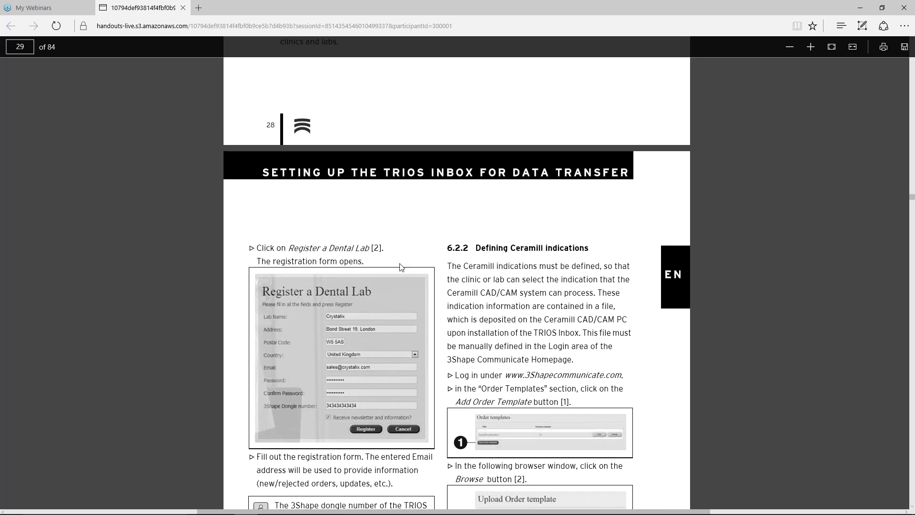
{"action": "scroll", "coordinate": [400, 267], "scroll_direction": "up", "scroll_amount": 2}
{"action": "scroll", "coordinate": [400, 267], "scroll_direction": "up", "scroll_amount": 10}
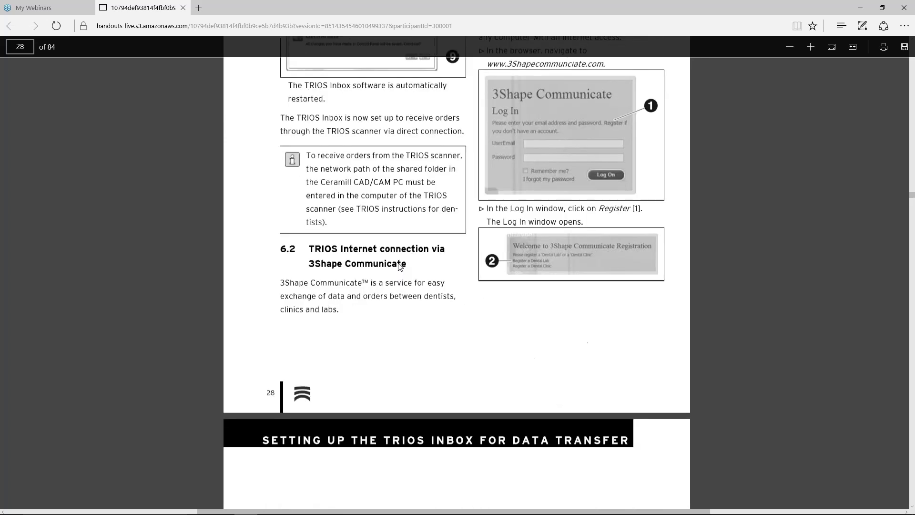
{"action": "scroll", "coordinate": [400, 268], "scroll_direction": "up", "scroll_amount": 7}
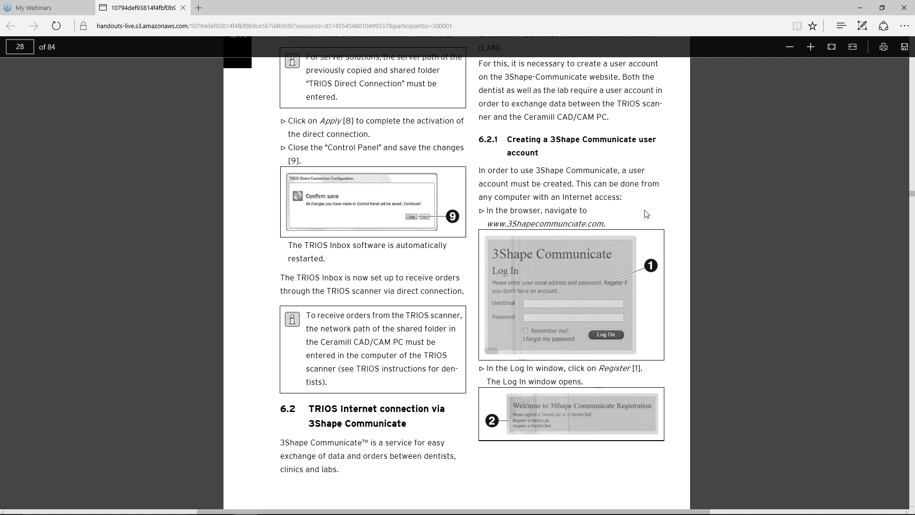
{"action": "scroll", "coordinate": [646, 214], "scroll_direction": "up", "scroll_amount": 1}
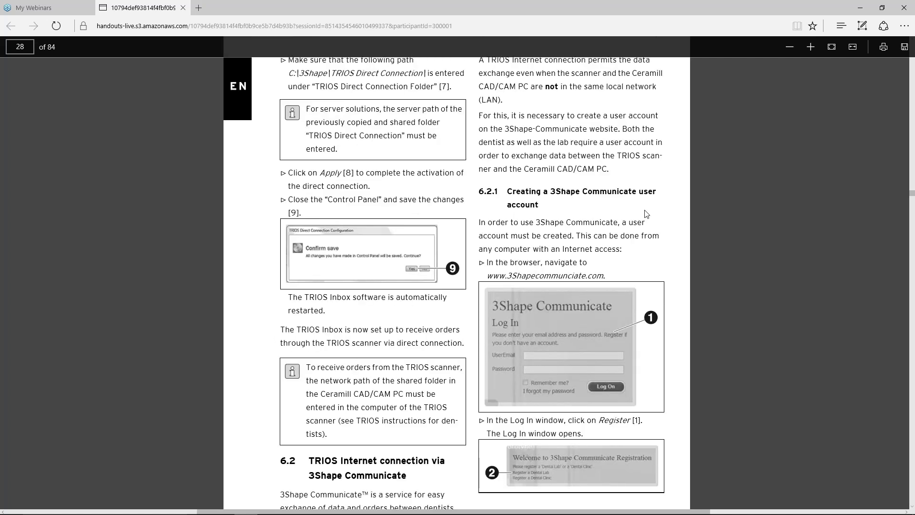
{"action": "scroll", "coordinate": [646, 214], "scroll_direction": "up", "scroll_amount": 3}
- Review the manual's instructions for registering a dental lab, defining Ceramill indications and activating Lab Communicate on pages 28 to 30
{"action": "scroll", "coordinate": [646, 214], "scroll_direction": "down", "scroll_amount": 5}
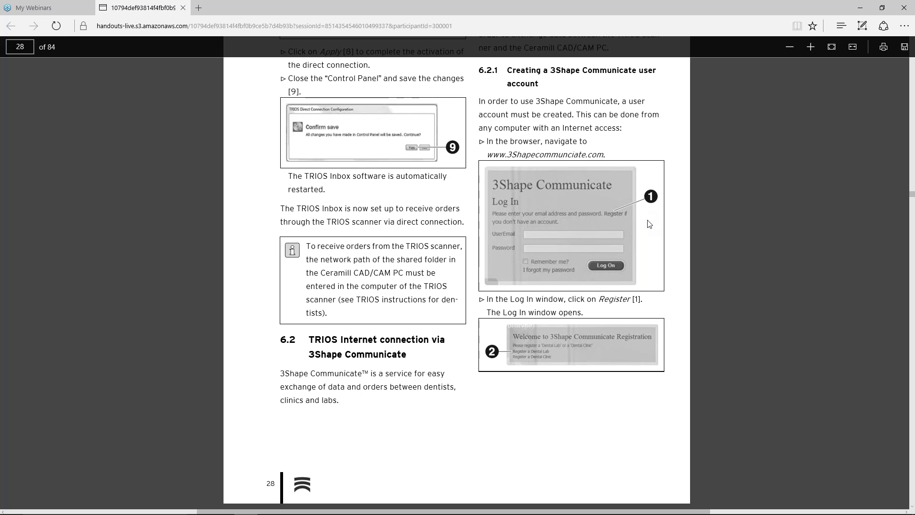
{"action": "scroll", "coordinate": [649, 224], "scroll_direction": "down", "scroll_amount": 1}
{"action": "scroll", "coordinate": [649, 224], "scroll_direction": "down", "scroll_amount": 5}
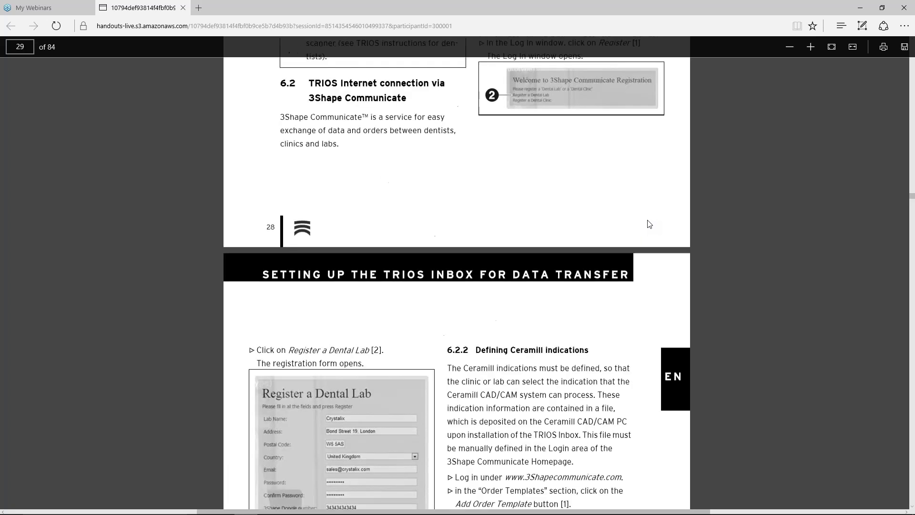
{"action": "scroll", "coordinate": [650, 224], "scroll_direction": "down", "scroll_amount": 8}
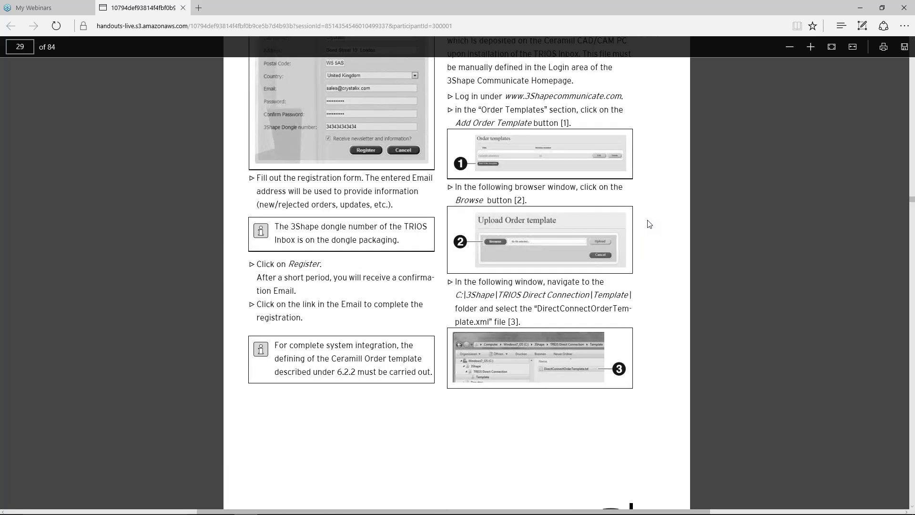
{"action": "scroll", "coordinate": [649, 224], "scroll_direction": "down", "scroll_amount": 6}
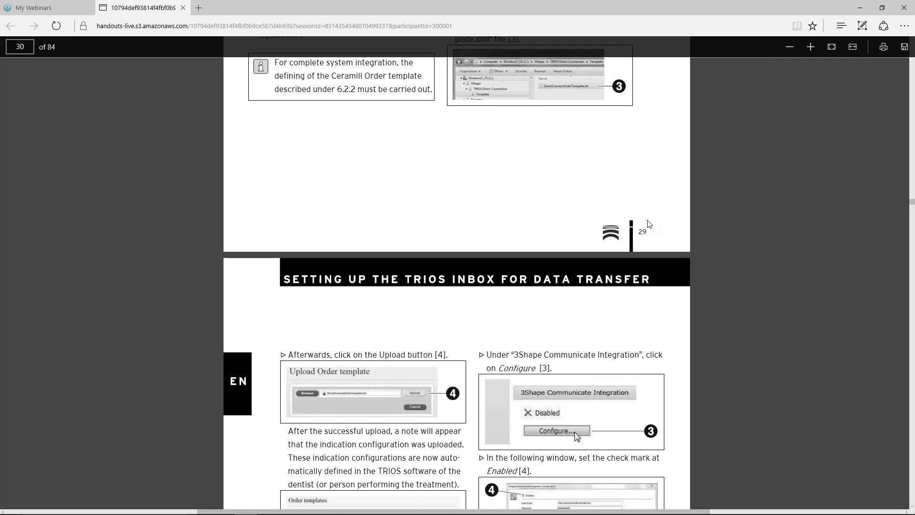
{"action": "scroll", "coordinate": [649, 224], "scroll_direction": "down", "scroll_amount": 4}
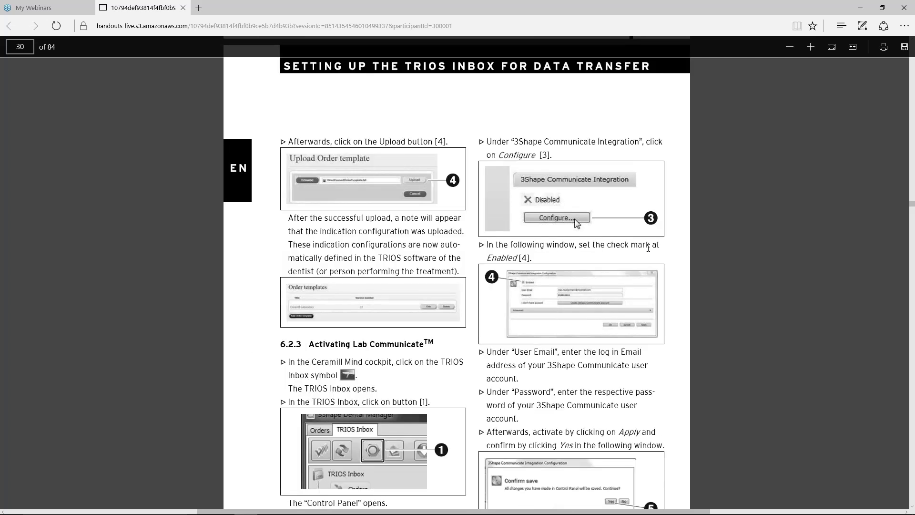
{"action": "scroll", "coordinate": [648, 249], "scroll_direction": "down", "scroll_amount": 1}
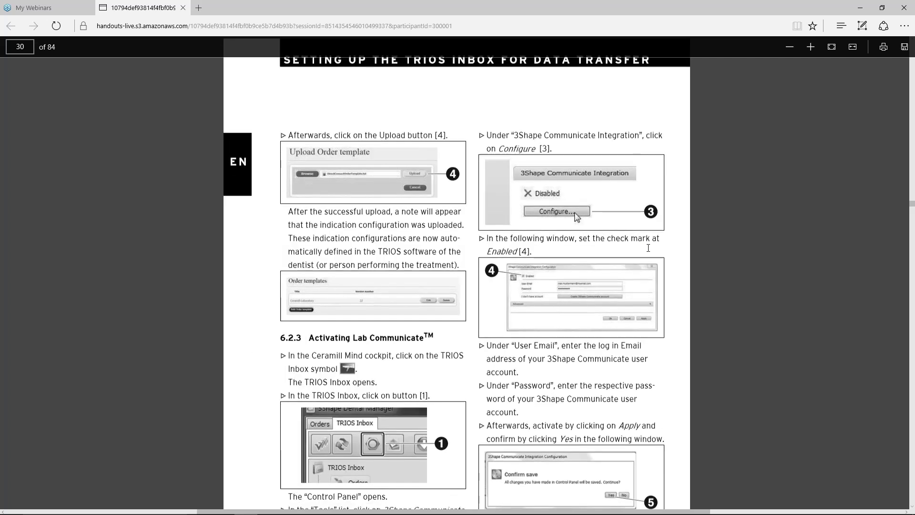
{"action": "scroll", "coordinate": [648, 248], "scroll_direction": "down", "scroll_amount": 1}
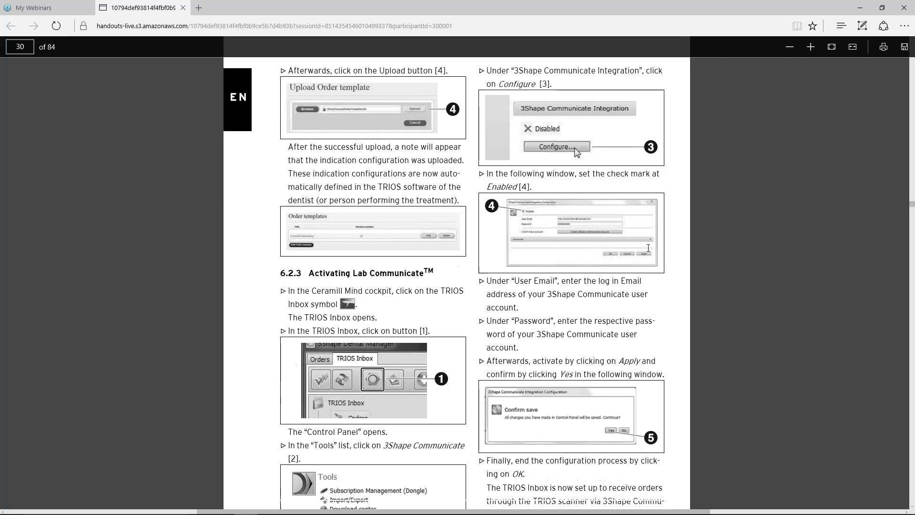